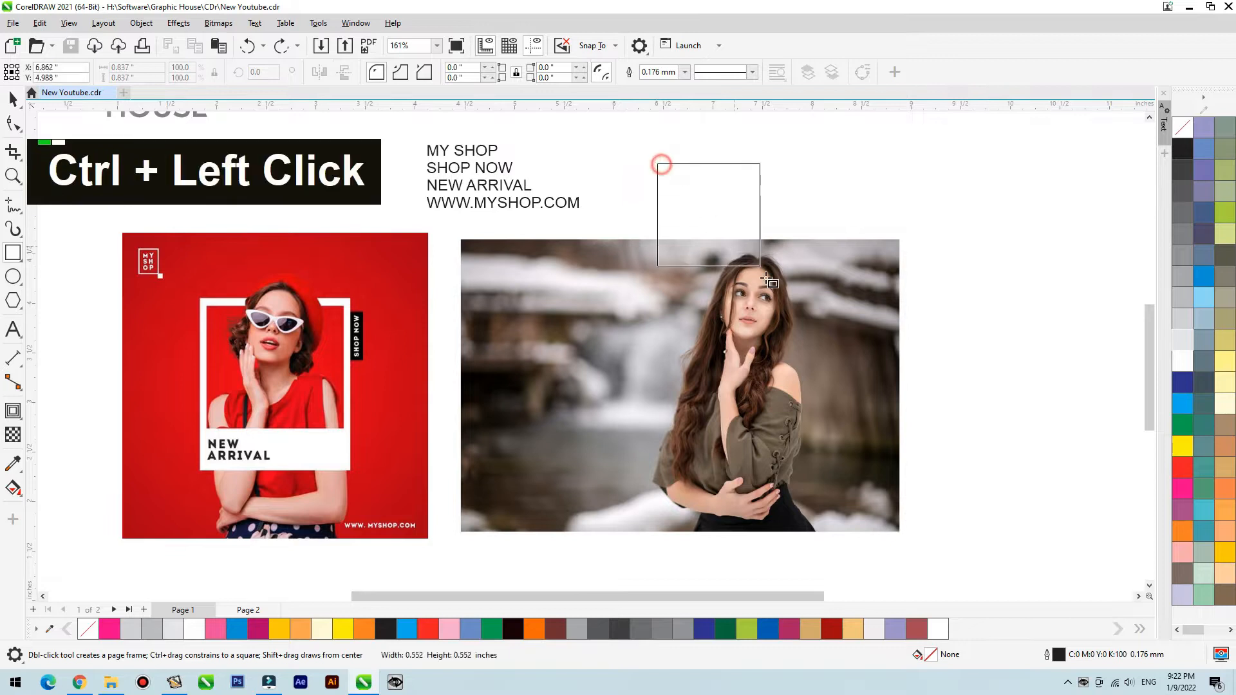
- Place the brunette woman's photo inside the new square as a PowerClip and fit it with Fill Proportionally
{"action": "key", "text": "space"}
{"action": "left_click", "coordinate": [572, 364], "text": "ctrl"}
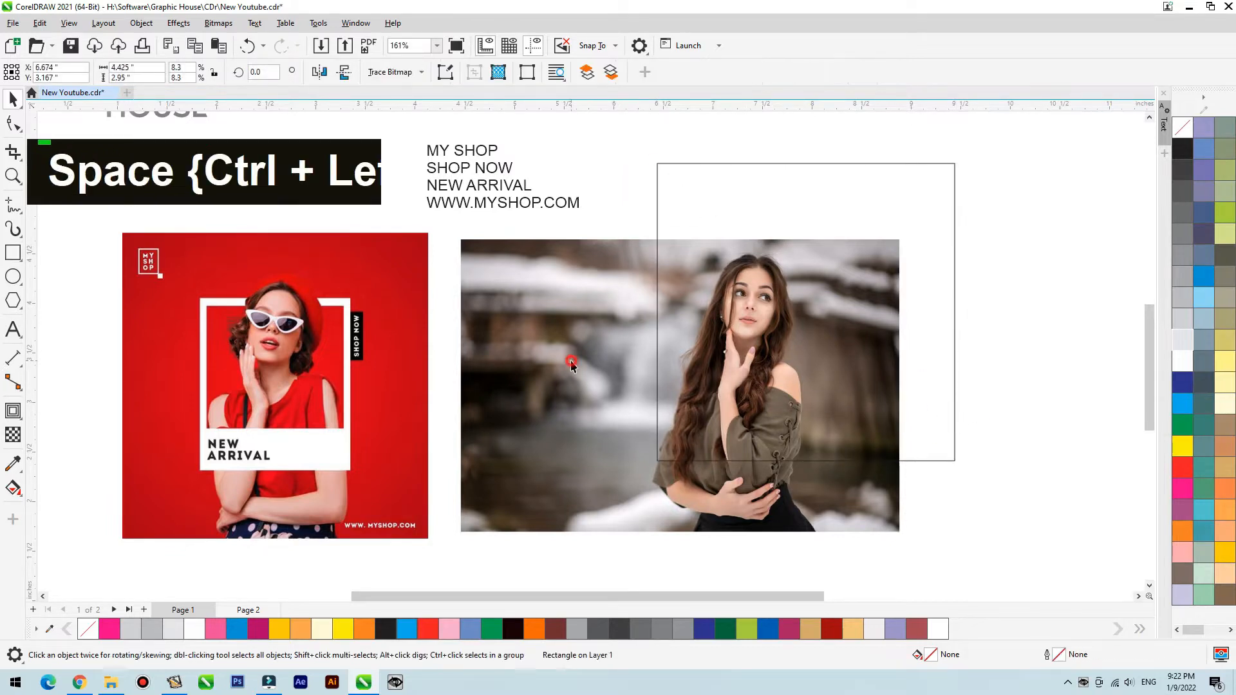
{"action": "right_click", "coordinate": [568, 265]}
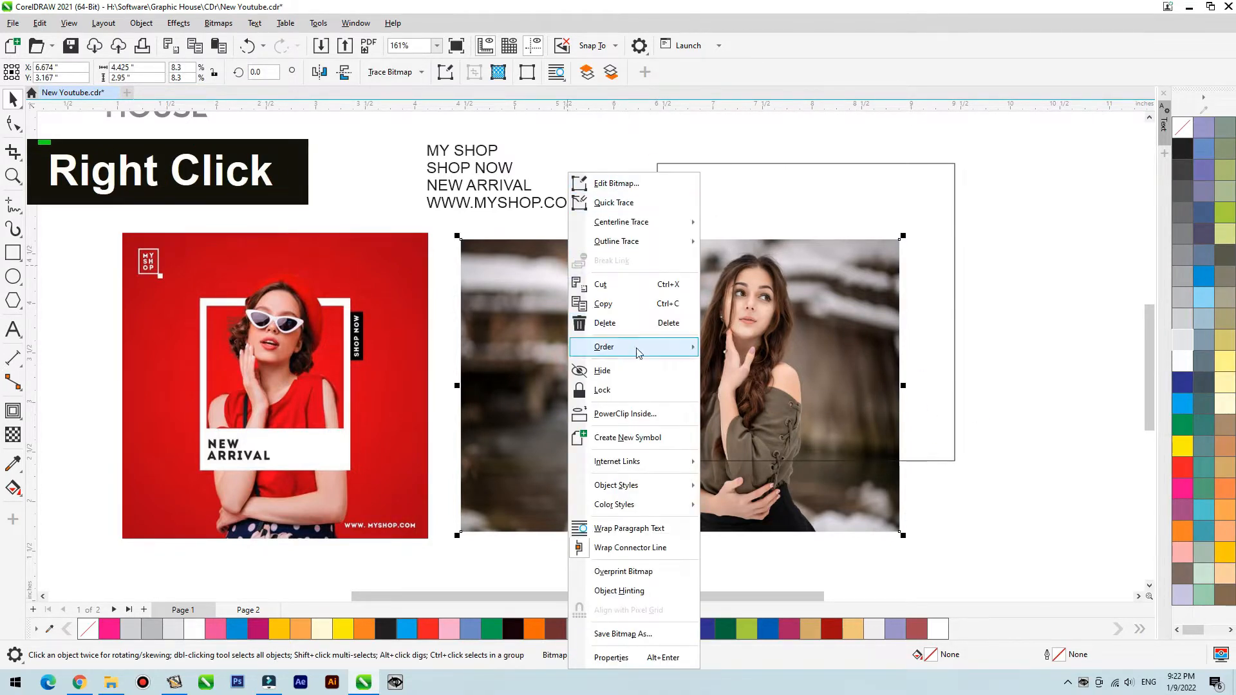
{"action": "left_click", "coordinate": [625, 415]}
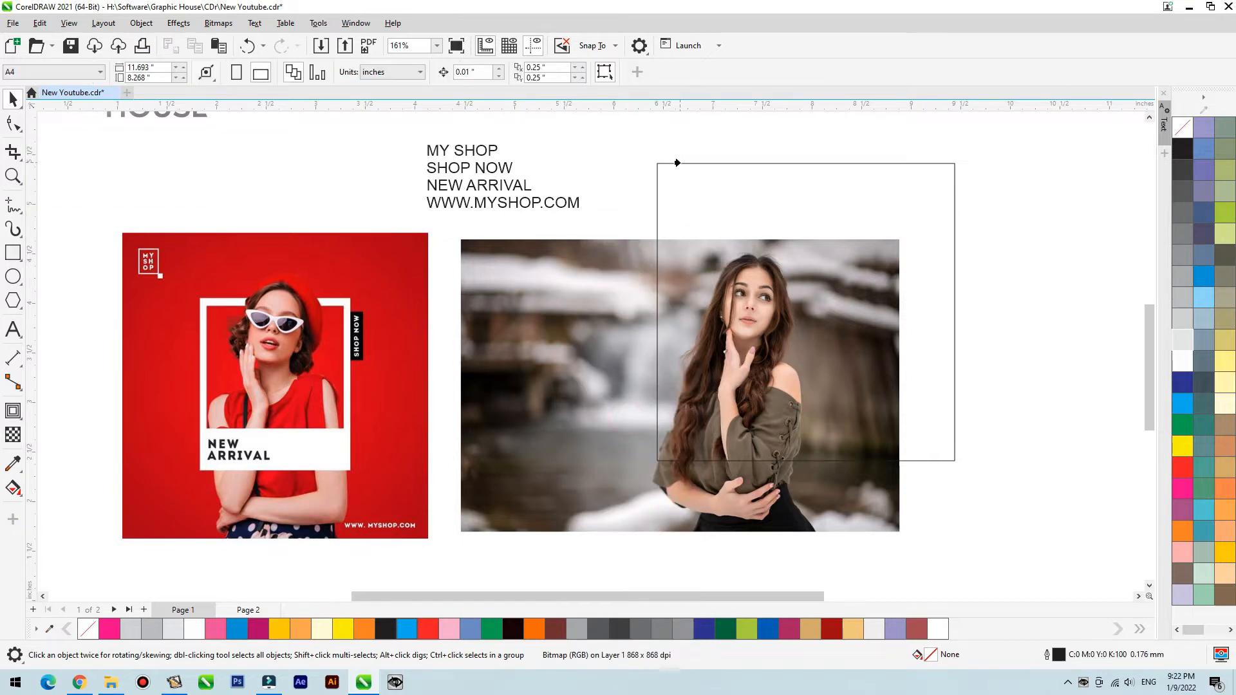
{"action": "left_click", "coordinate": [680, 163]}
{"action": "right_click", "coordinate": [680, 163]}
{"action": "mouse_move", "coordinate": [814, 187]}
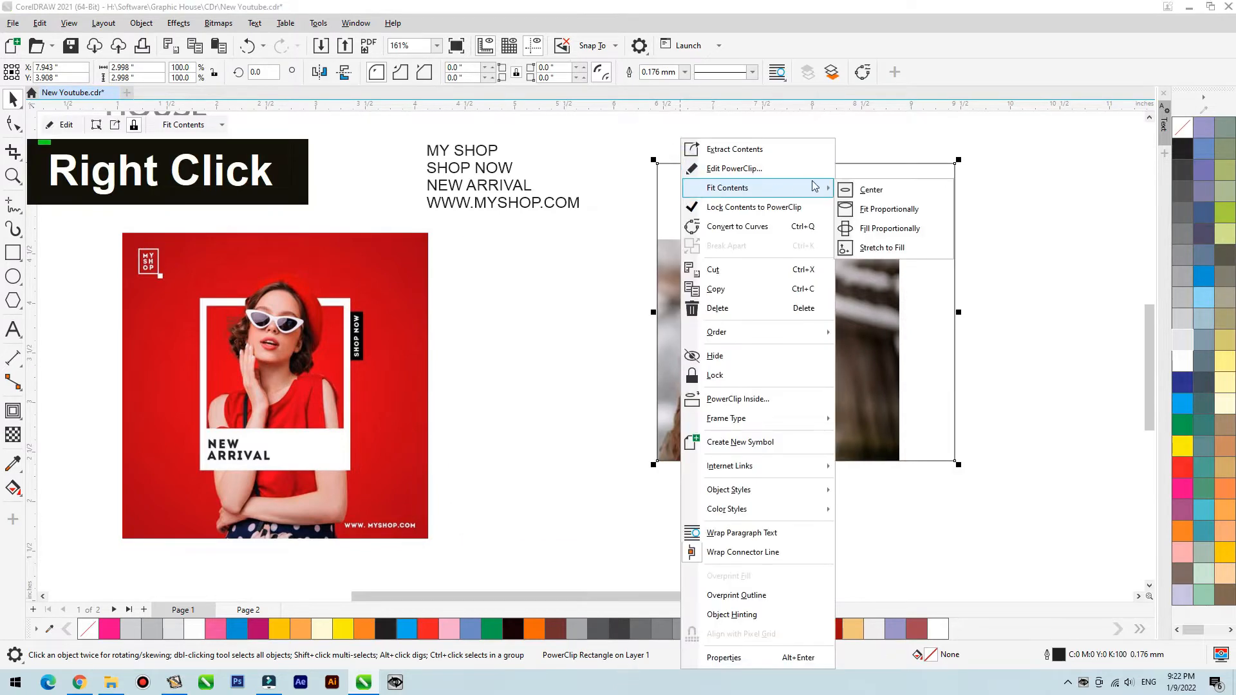
{"action": "left_click", "coordinate": [891, 229]}
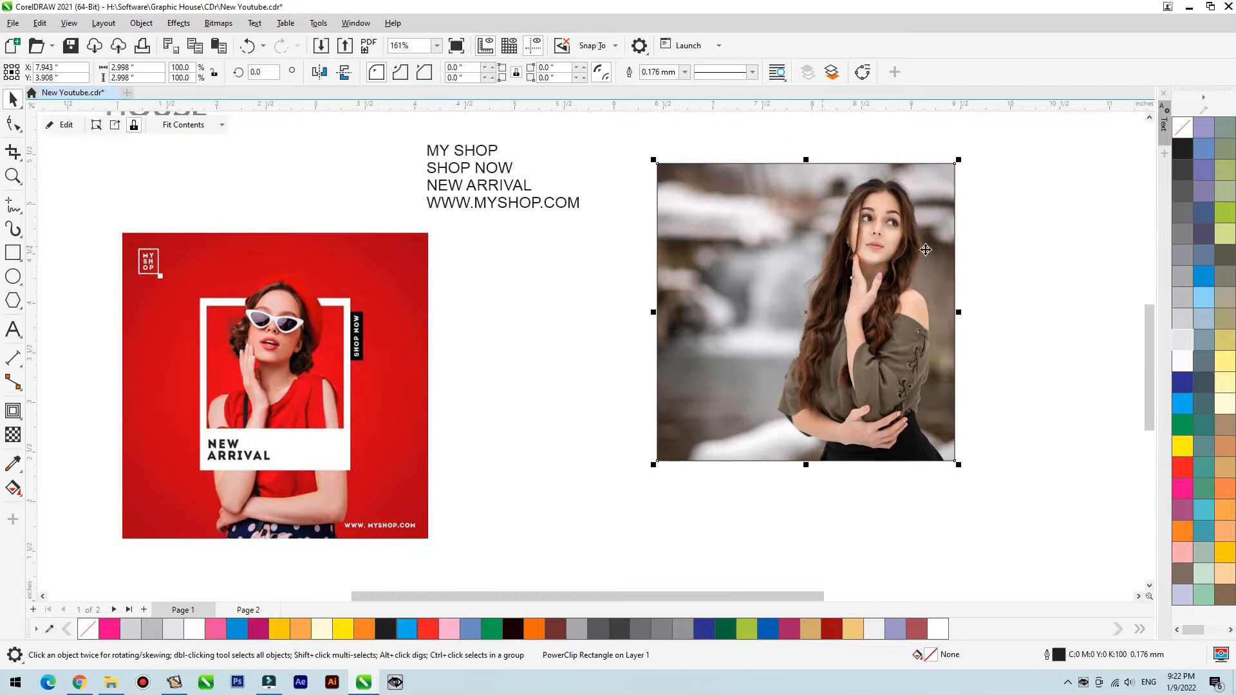
- Shift the clipped photo horizontally inside the square so the woman stands near its centre
{"action": "left_click", "coordinate": [880, 271], "text": "ctrl"}
{"action": "left_click_drag", "start_coordinate": [874, 272], "coordinate": [809, 267]}
{"action": "left_click", "coordinate": [1009, 203]}
{"action": "left_click", "coordinate": [1010, 204], "text": "ctrl"}
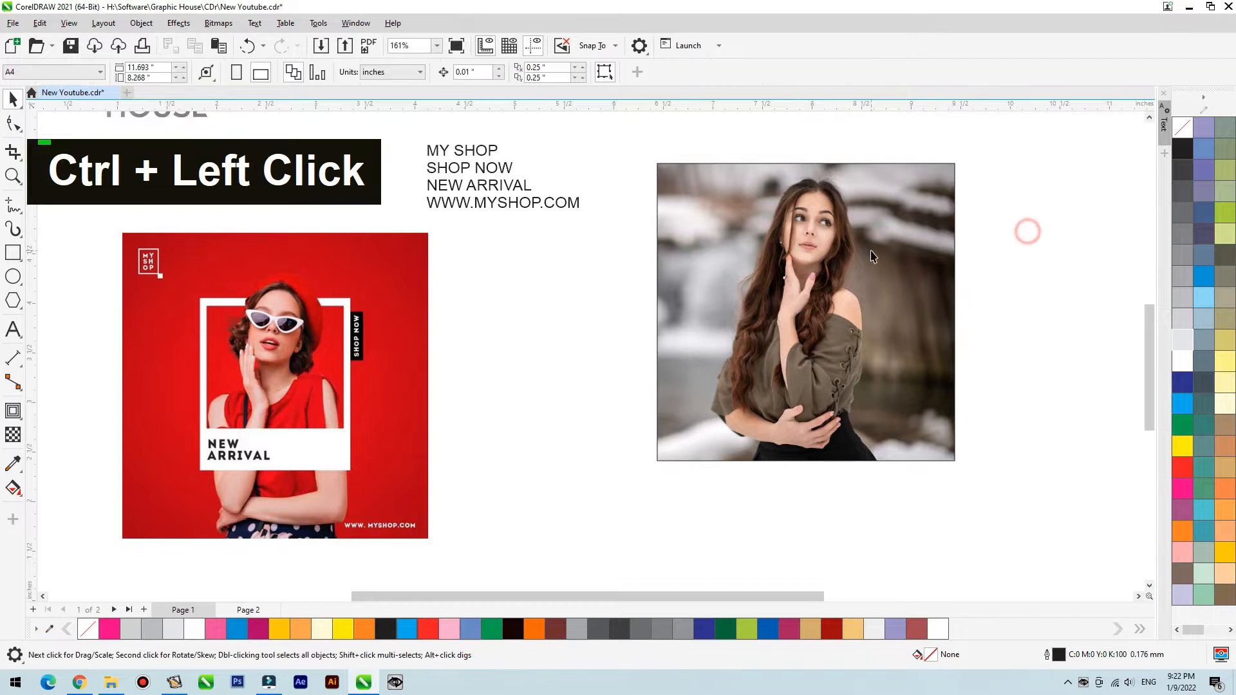
- Open the PowerClip contents for editing and move the photo slightly down, leaving a gap at the frame's upper edge
{"action": "double_click", "coordinate": [850, 252], "text": "ctrl"}
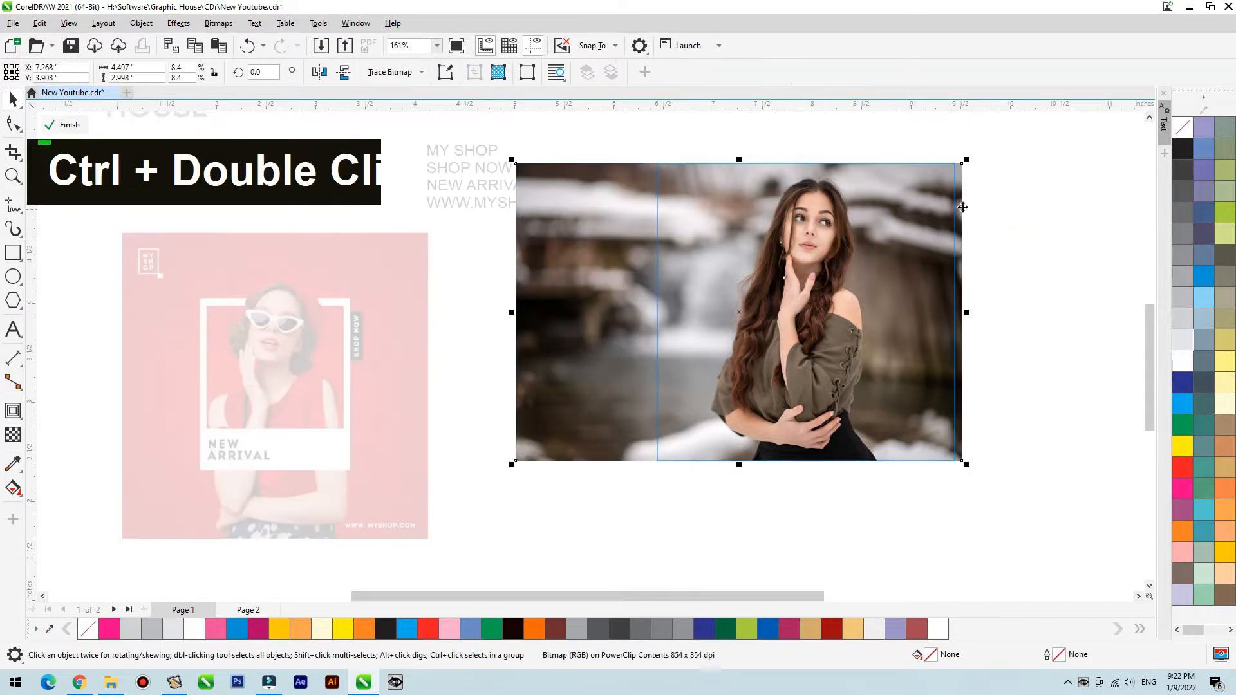
{"action": "left_click", "coordinate": [975, 204]}
{"action": "left_click_drag", "start_coordinate": [838, 233], "coordinate": [781, 269]}
{"action": "left_click", "coordinate": [1027, 277]}
{"action": "left_click", "coordinate": [1023, 232]}
{"action": "left_click", "coordinate": [820, 476]}
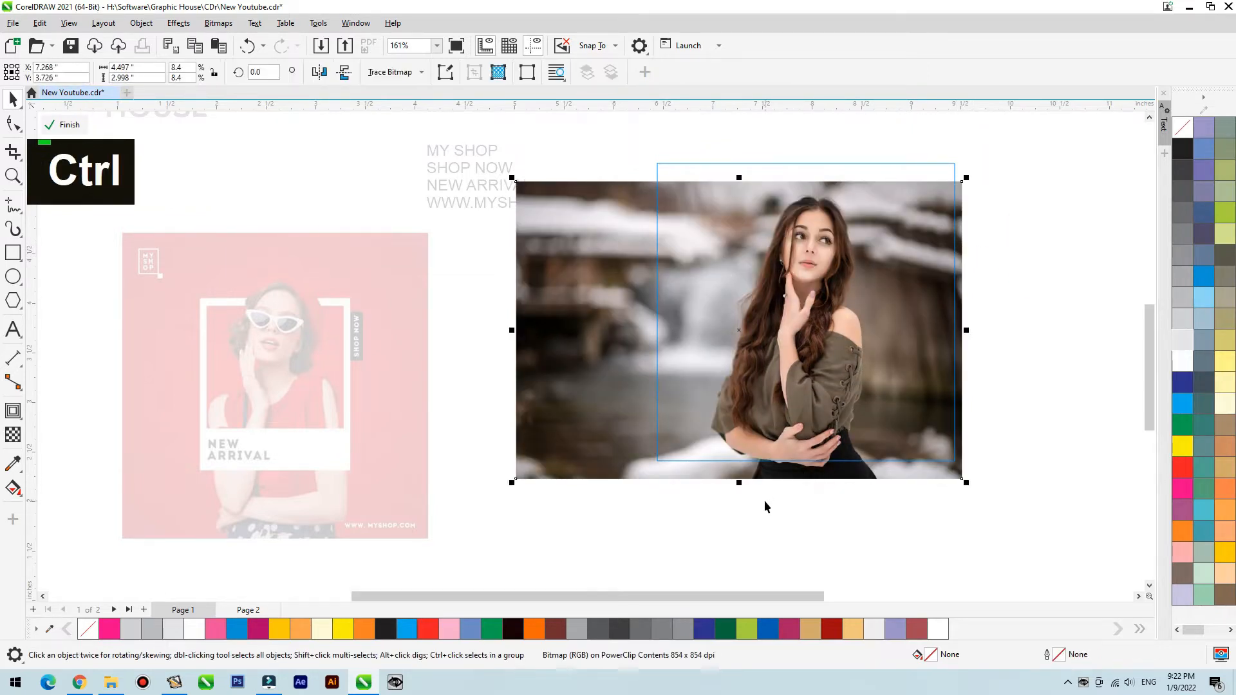
- Create a vertically mirrored copy of the photo directly above the original
{"action": "scroll", "coordinate": [764, 500], "scroll_direction": "down", "scroll_amount": 1}
{"action": "left_click_drag", "start_coordinate": [745, 489], "coordinate": [824, 282]}
{"action": "right_click", "coordinate": [757, 221], "text": "ctrl"}
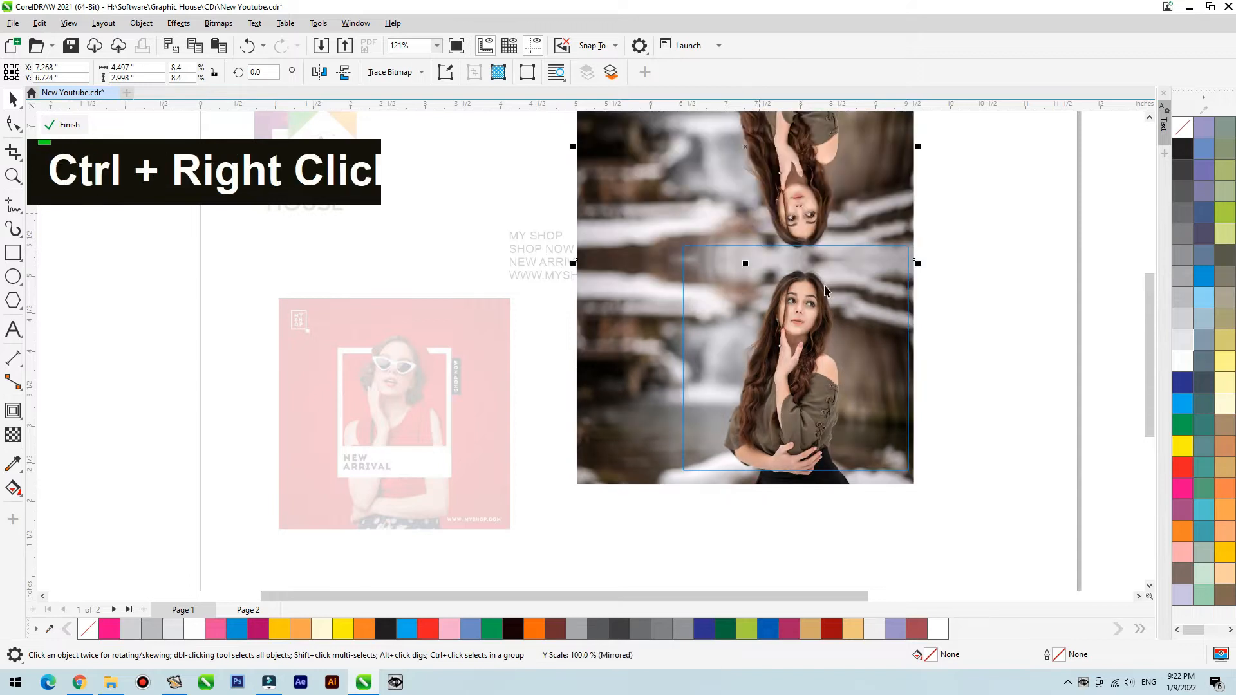
- Crop the mirrored copy to a strip above the original and stretch it upward to about 1.32 inches high
{"action": "scroll", "coordinate": [749, 409], "scroll_direction": "down", "scroll_amount": 2}
{"action": "key", "text": "F2"}
{"action": "left_click_drag", "start_coordinate": [579, 195], "coordinate": [947, 381]}
{"action": "double_click", "coordinate": [14, 124]}
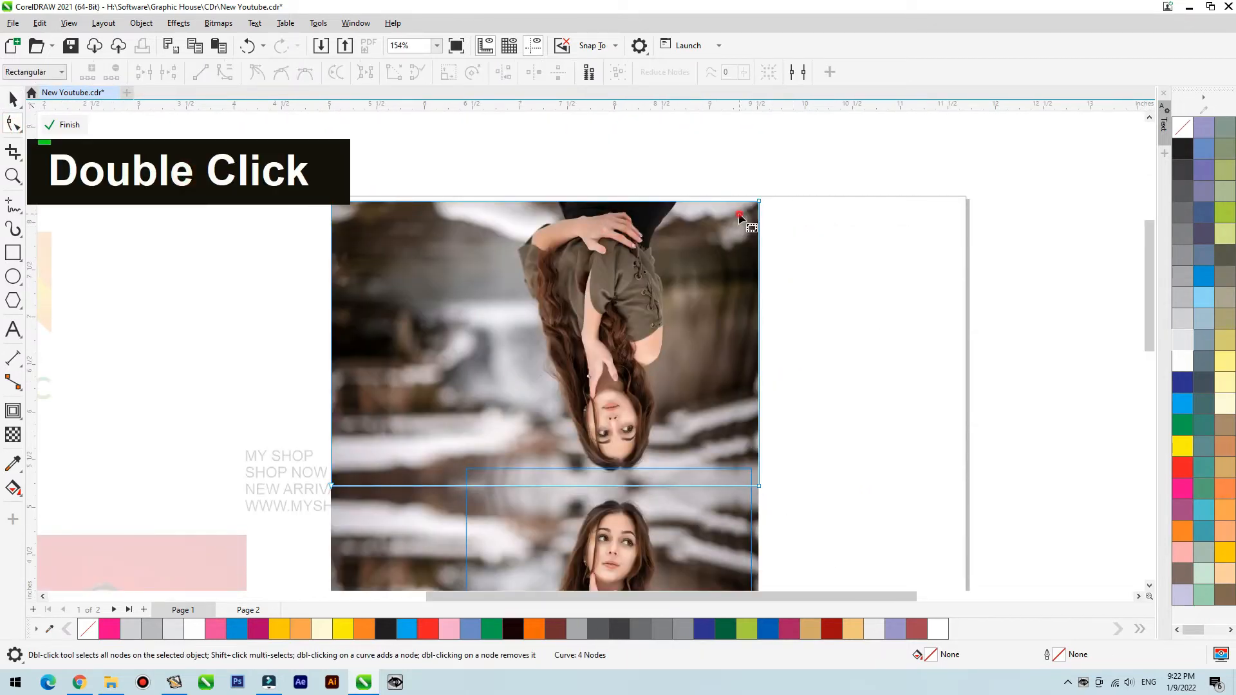
{"action": "left_click_drag", "start_coordinate": [805, 168], "coordinate": [351, 243]}
{"action": "left_click_drag", "start_coordinate": [760, 203], "coordinate": [763, 420]}
{"action": "key", "text": "space"}
{"action": "key", "text": "Down"}
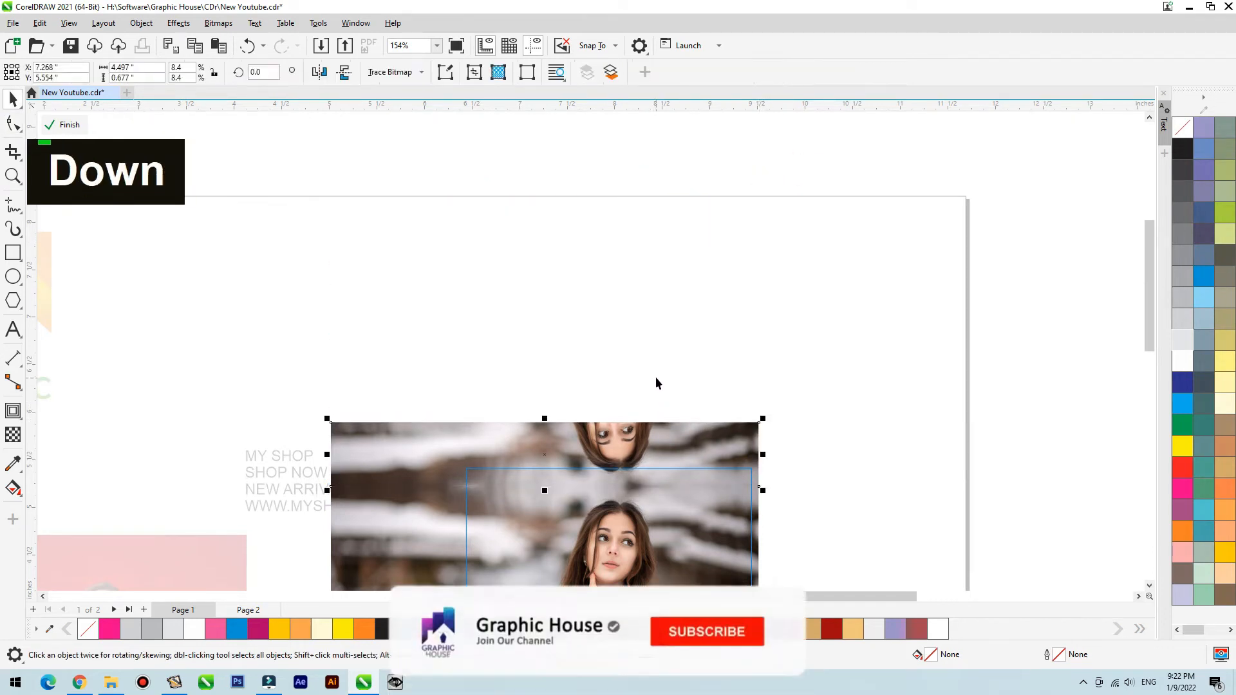
{"action": "left_click_drag", "start_coordinate": [545, 422], "coordinate": [544, 359]}
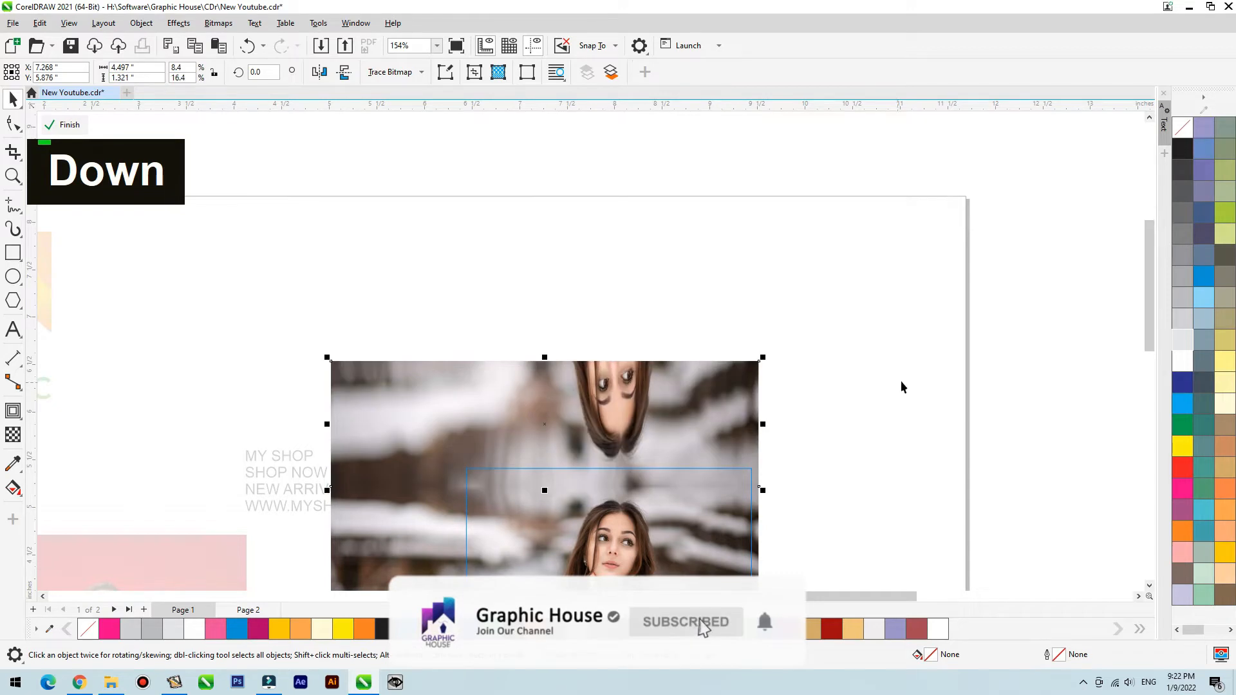
{"action": "left_click", "coordinate": [901, 378], "text": "ctrl"}
- Remove the outline from the square PowerClip frame around the photo
{"action": "key", "text": "shift+F2"}
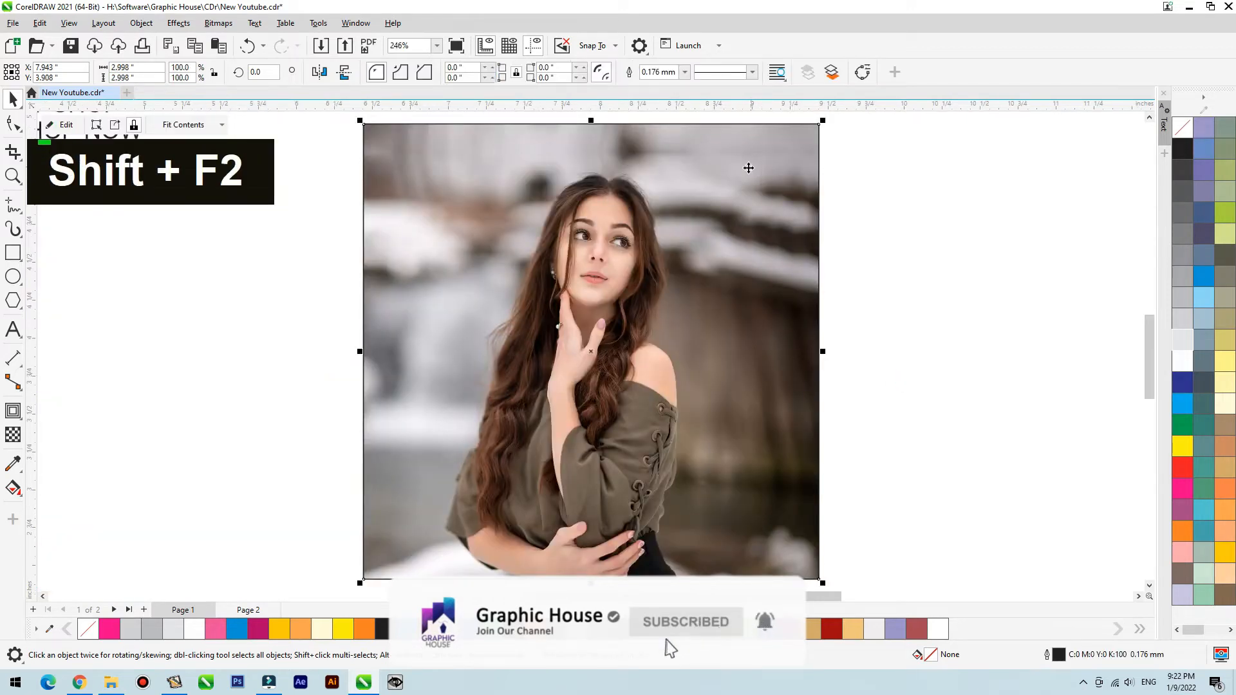
{"action": "right_click", "coordinate": [1183, 127]}
{"action": "scroll", "coordinate": [954, 264], "scroll_direction": "down", "scroll_amount": 2}
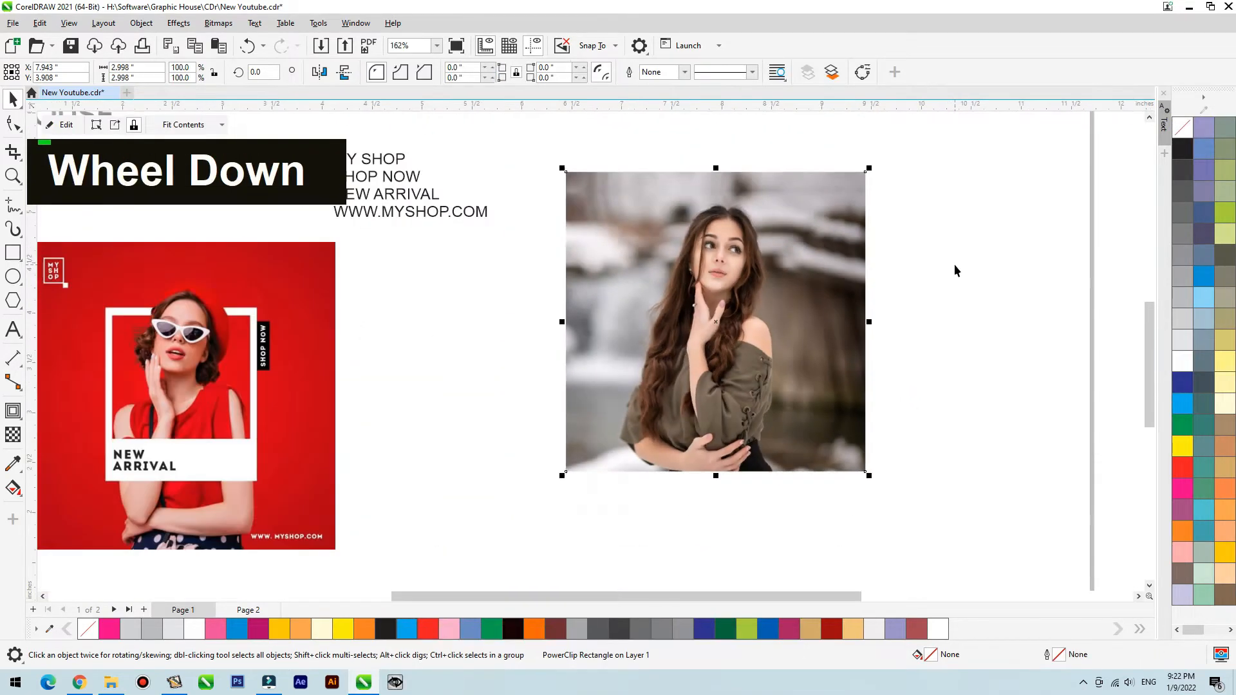
- Move the red reference poster nearer the photo and trace its white frame with rectangles about 1.53 × 1.73 and 1.38 × 1.23 inches
{"action": "left_click", "coordinate": [269, 387]}
{"action": "left_click_drag", "start_coordinate": [263, 384], "coordinate": [413, 383]}
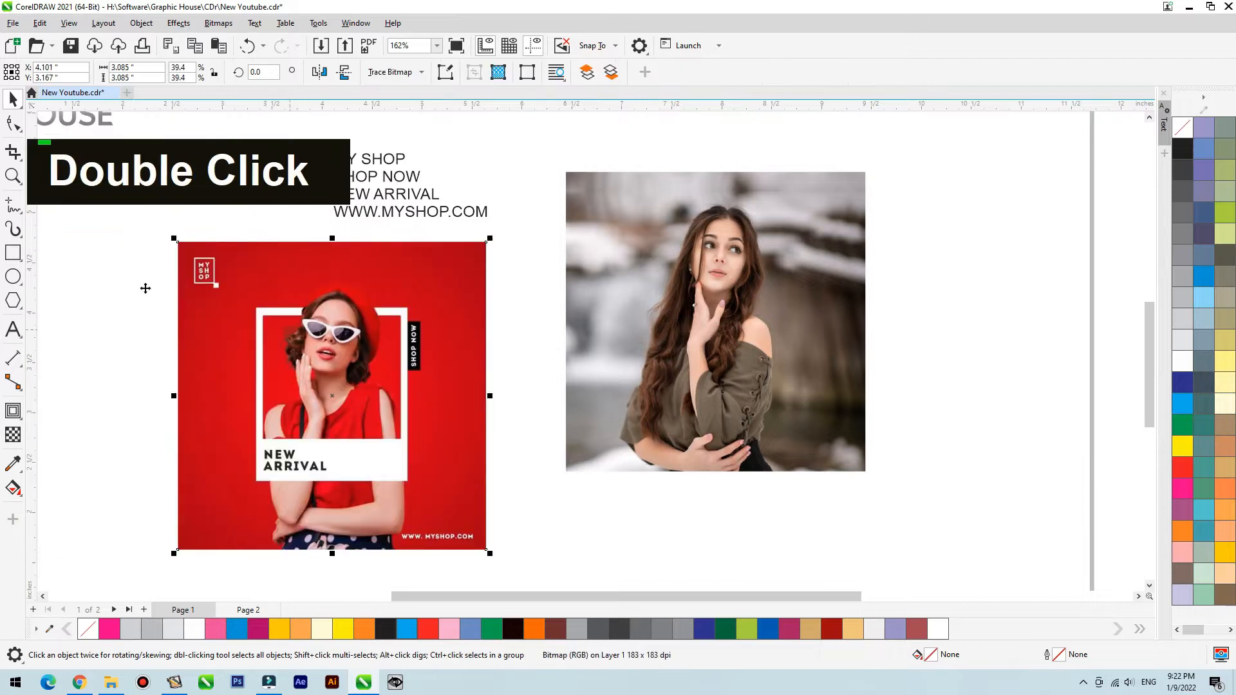
{"action": "left_click", "coordinate": [13, 256]}
{"action": "key", "text": "F2"}
{"action": "left_click_drag", "start_coordinate": [207, 266], "coordinate": [500, 591]}
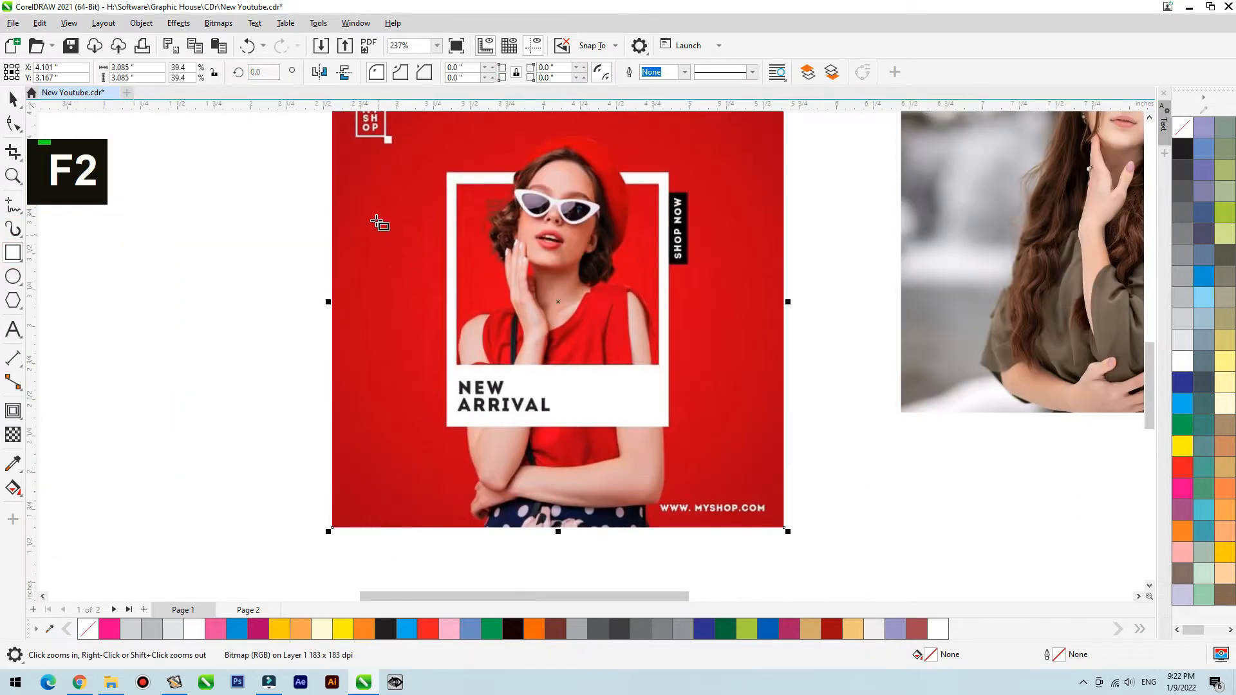
{"action": "left_click_drag", "start_coordinate": [447, 174], "coordinate": [670, 427]}
{"action": "left_click", "coordinate": [1192, 397]}
{"action": "key", "text": "ctrl+z"}
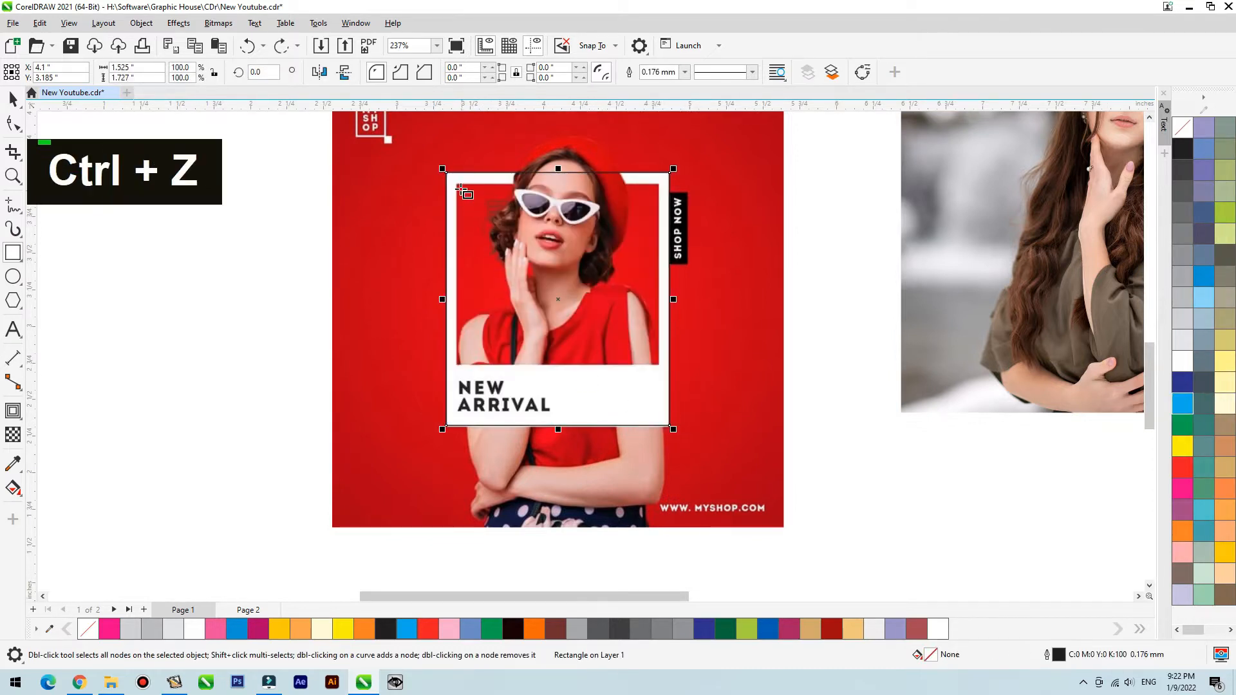
{"action": "left_click_drag", "start_coordinate": [457, 186], "coordinate": [957, 257]}
- Move the two traced frame rectangles onto the woman's photo and group them
{"action": "key", "text": "space"}
{"action": "left_click", "coordinate": [670, 323], "text": "shift"}
{"action": "scroll", "coordinate": [670, 323], "scroll_direction": "down", "scroll_amount": 3}
{"action": "key", "text": "F2"}
{"action": "left_click_drag", "start_coordinate": [1073, 161], "coordinate": [675, 342]}
{"action": "key", "text": "ctrl+g"}
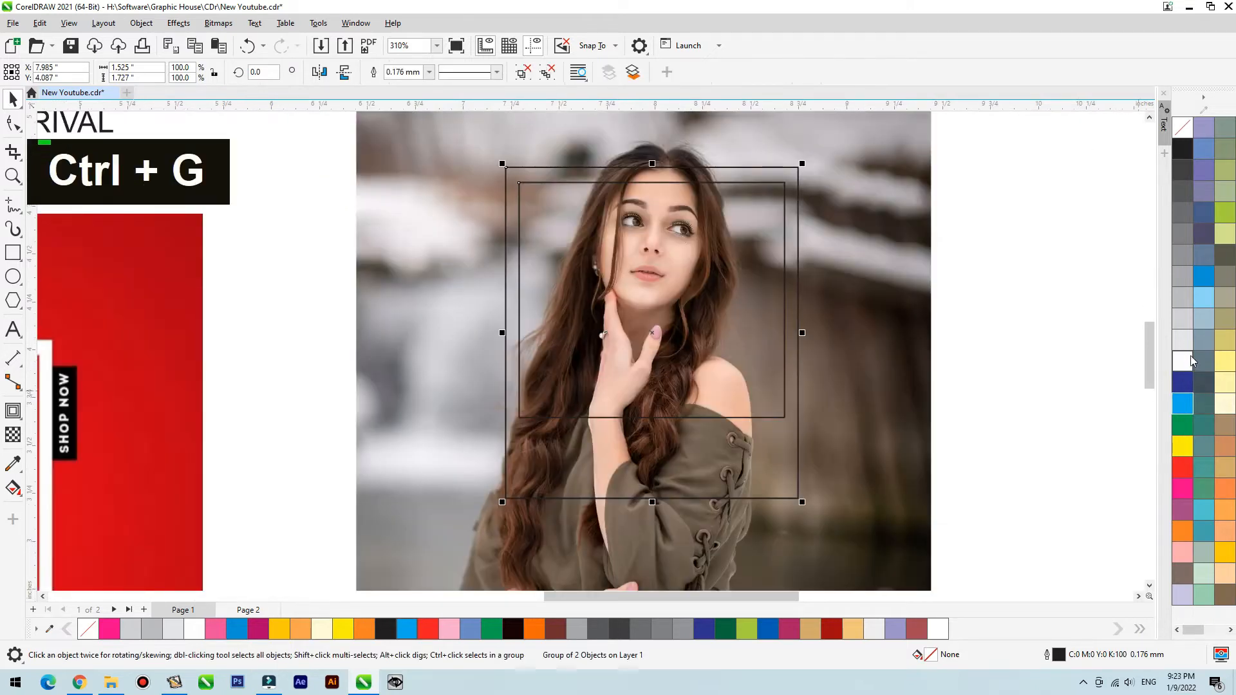
- Fill both rectangles white, trim the inner one out of the outer one, and discard the inner rectangle
{"action": "left_click", "coordinate": [1186, 359]}
{"action": "left_click_drag", "start_coordinate": [718, 395], "coordinate": [705, 400]}
{"action": "left_click", "coordinate": [524, 73]}
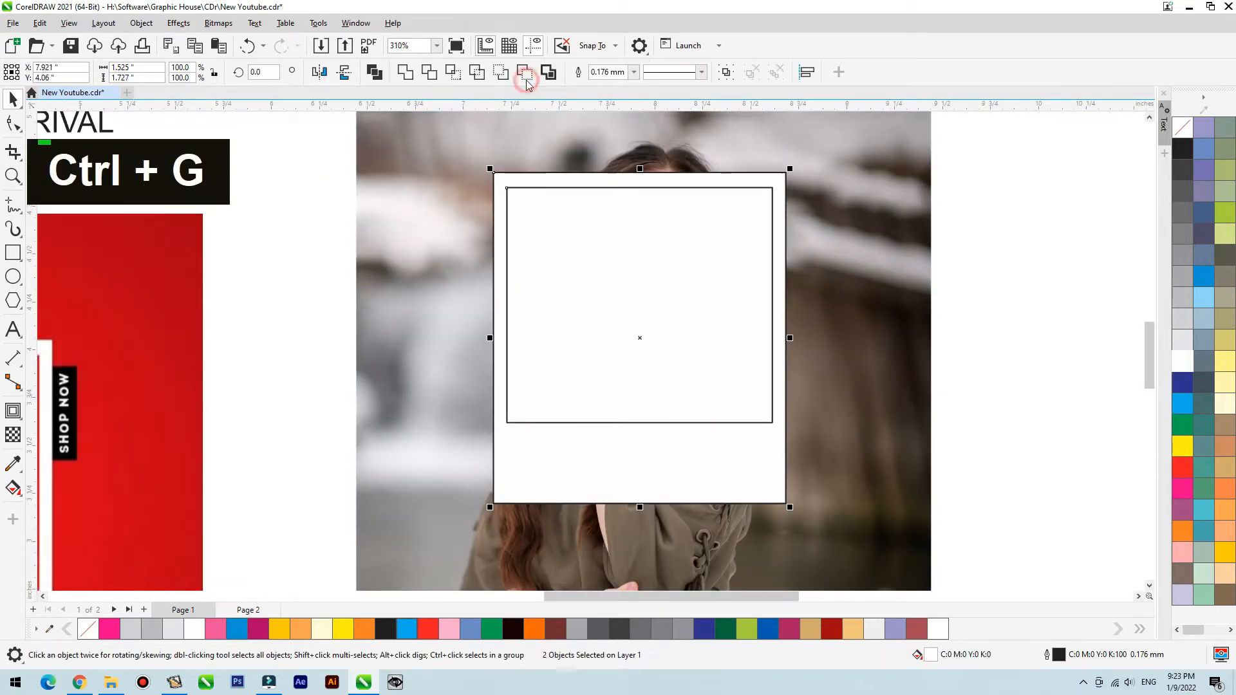
{"action": "left_click", "coordinate": [424, 74]}
{"action": "left_click_drag", "start_coordinate": [681, 287], "coordinate": [937, 293]}
{"action": "key", "text": "ctrl+z"}
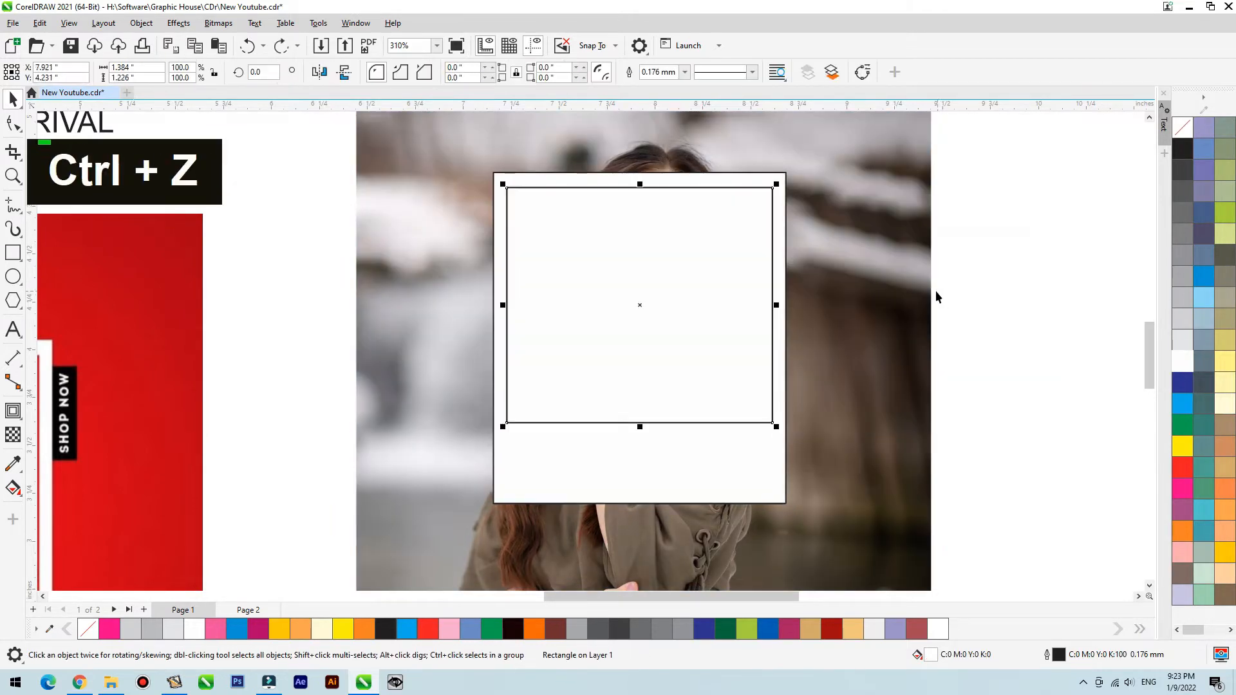
{"action": "key", "text": "Delete"}
- Remove the white frame's outline and centre the frame horizontally on the square photo
{"action": "left_click", "coordinate": [786, 219]}
{"action": "right_click", "coordinate": [1190, 124]}
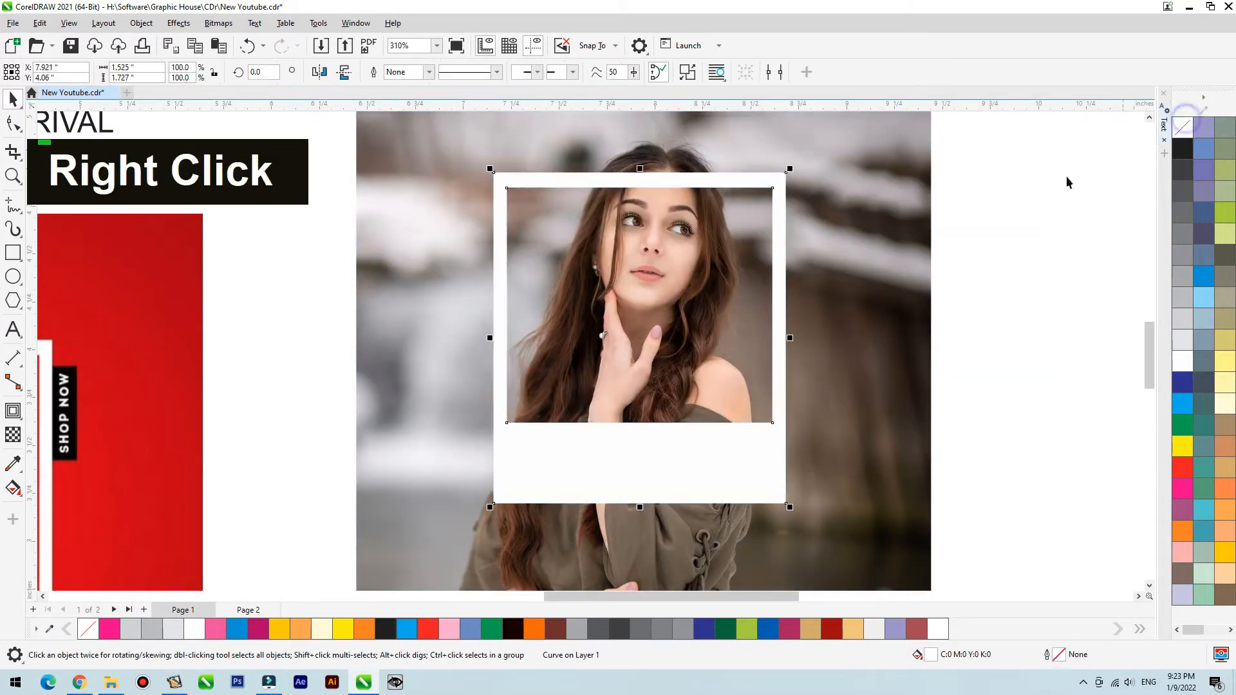
{"action": "scroll", "coordinate": [884, 312], "scroll_direction": "down", "scroll_amount": 1}
{"action": "left_click", "coordinate": [882, 264], "text": "shift"}
{"action": "key", "text": "c"}
{"action": "left_click", "coordinate": [1030, 226]}
{"action": "left_click", "coordinate": [785, 423]}
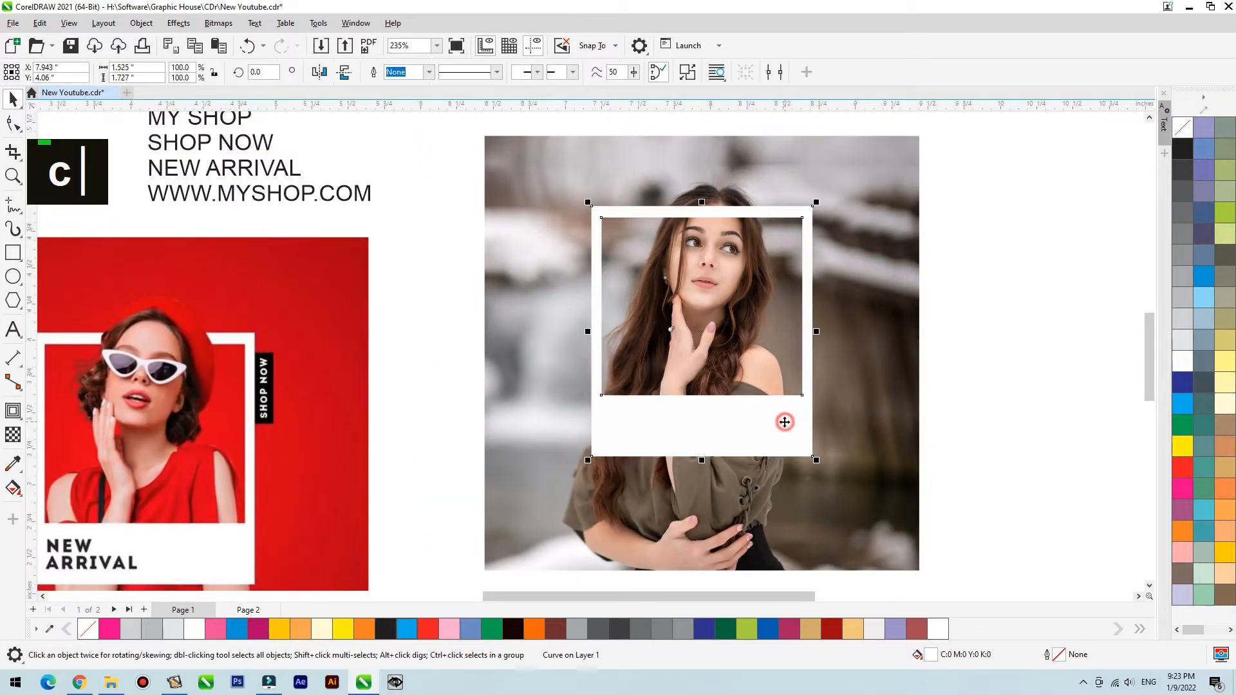
- Move the four-line shop text onto the lower part of the photo and bring it to the front
{"action": "scroll", "coordinate": [934, 367], "scroll_direction": "down", "scroll_amount": 2}
{"action": "left_click", "coordinate": [972, 271]}
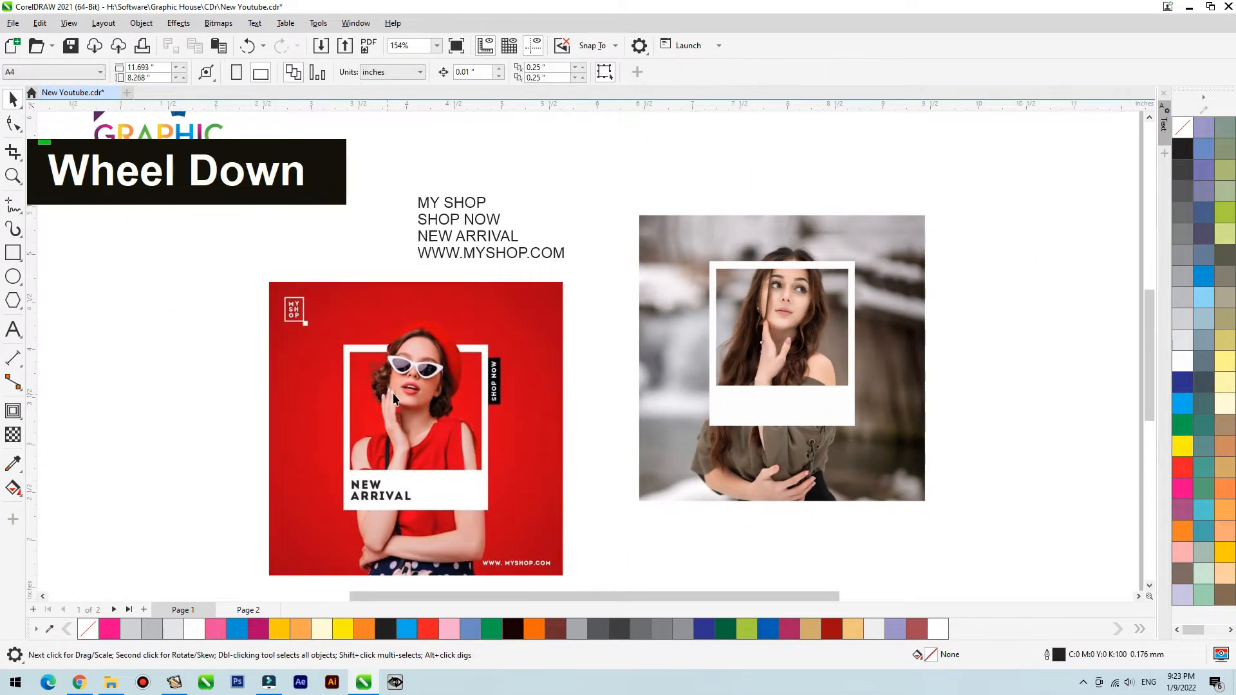
{"action": "left_click_drag", "start_coordinate": [458, 254], "coordinate": [817, 489]}
{"action": "key", "text": "F2"}
{"action": "left_click", "coordinate": [944, 527]}
{"action": "key", "text": "shift+Page_Up"}
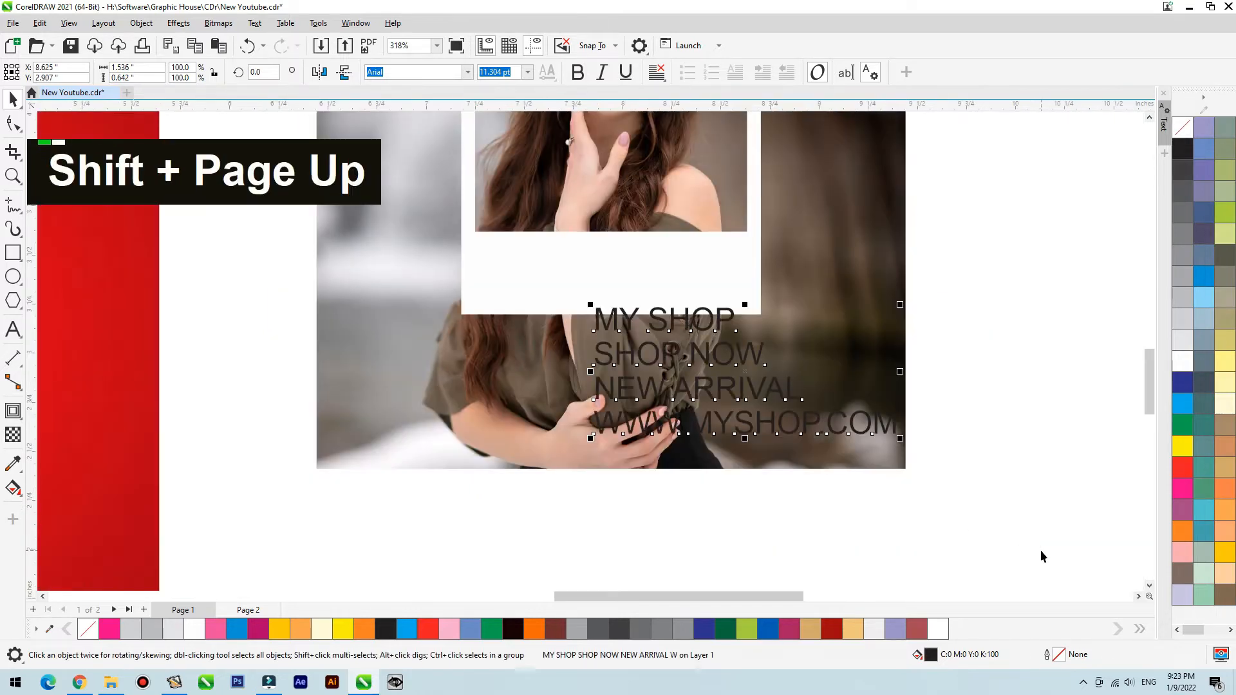
- Set the shop text's font to Gotham, shift the block slightly down and left, and fill it white
{"action": "double_click", "coordinate": [397, 72]}
{"action": "type", "text": "gotha"}
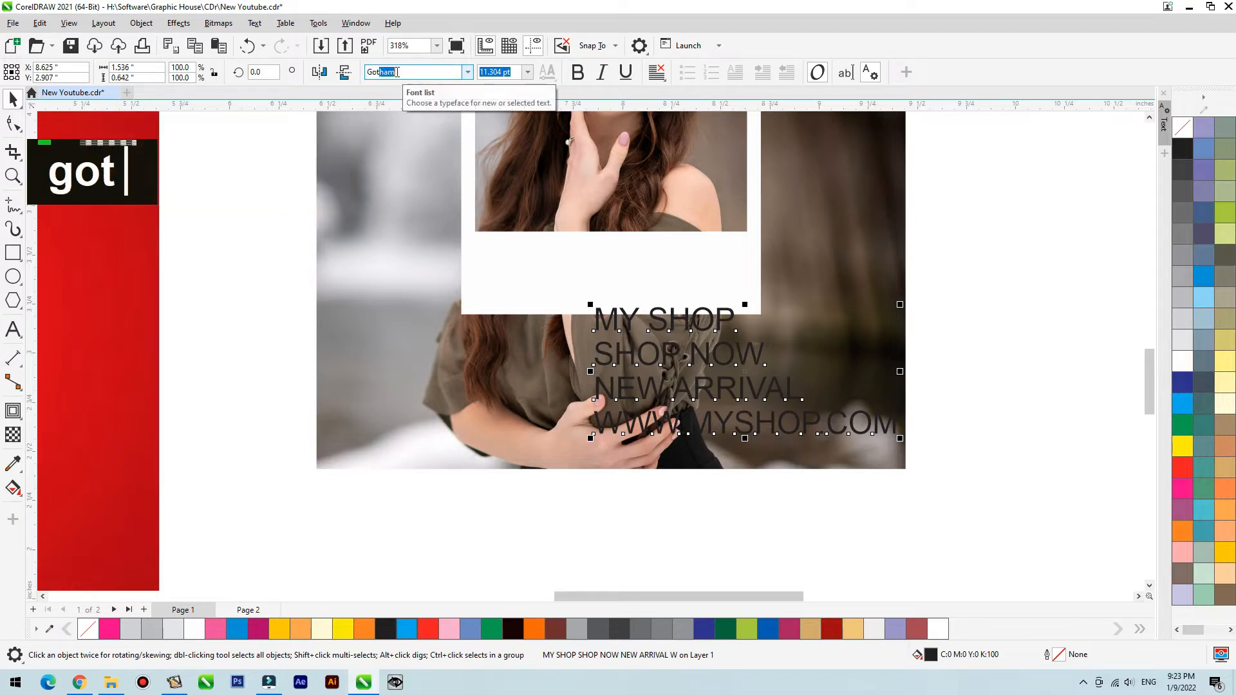
{"action": "key", "text": "Return"}
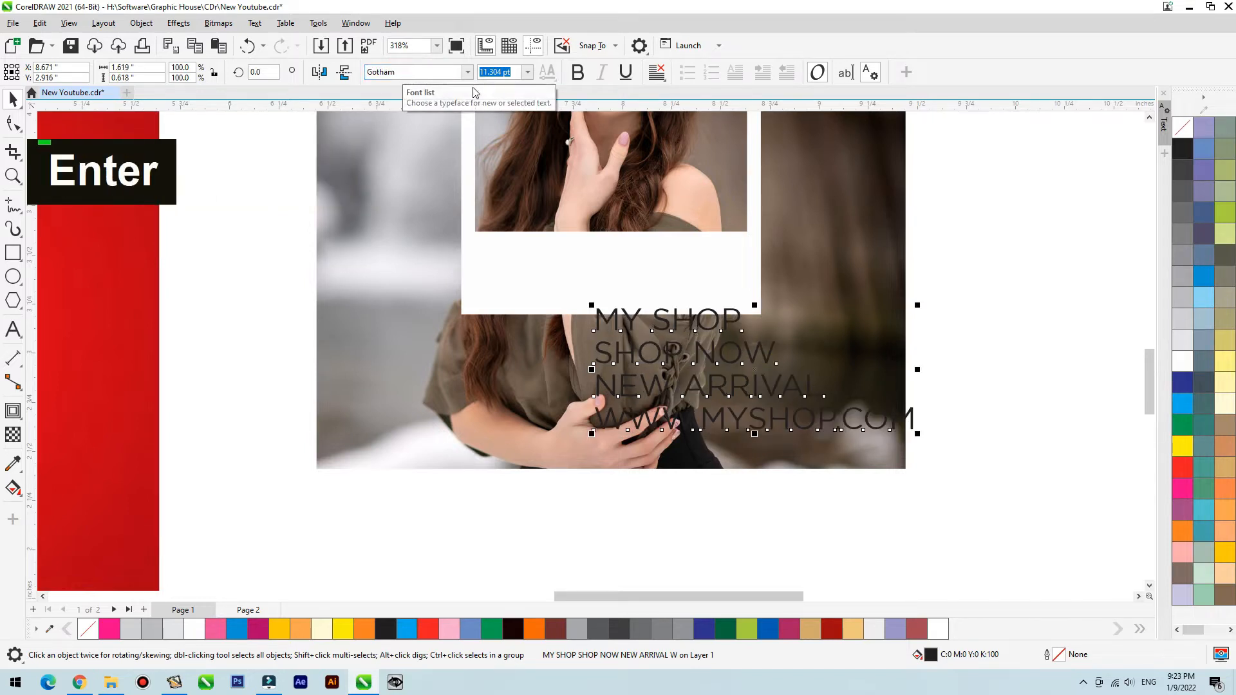
{"action": "left_click_drag", "start_coordinate": [693, 325], "coordinate": [643, 341]}
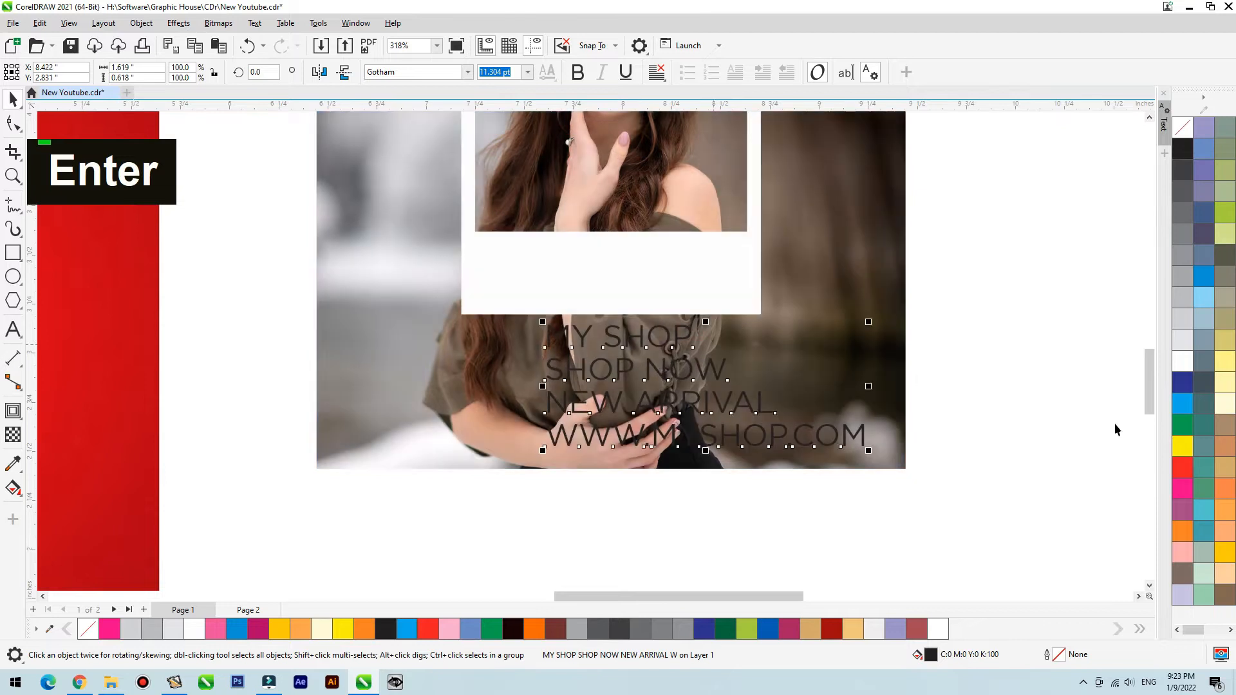
{"action": "left_click", "coordinate": [1182, 363]}
- Add a red tab without outline, about 0.18 × 0.52 inches, at the white frame's right edge and layer it behind the frame
{"action": "scroll", "coordinate": [876, 485], "scroll_direction": "down", "scroll_amount": 3}
{"action": "key", "text": "F2"}
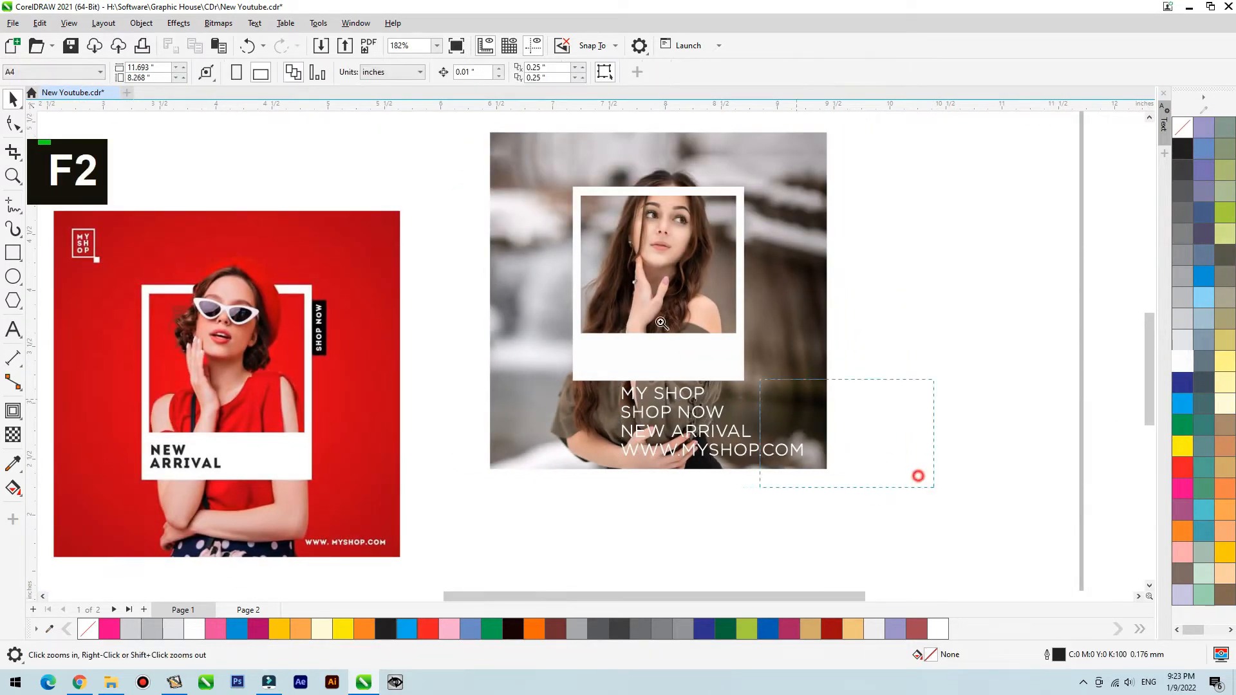
{"action": "left_click_drag", "start_coordinate": [383, 140], "coordinate": [382, 141]}
{"action": "left_click", "coordinate": [7, 259]}
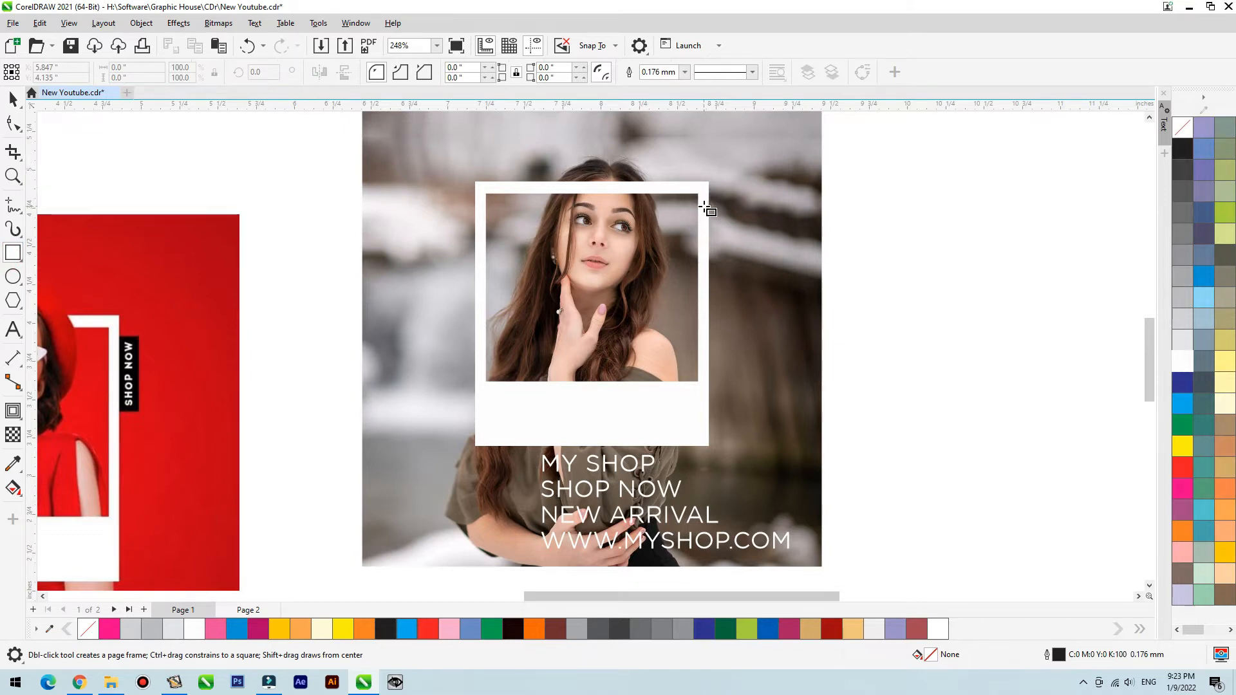
{"action": "key", "text": "space"}
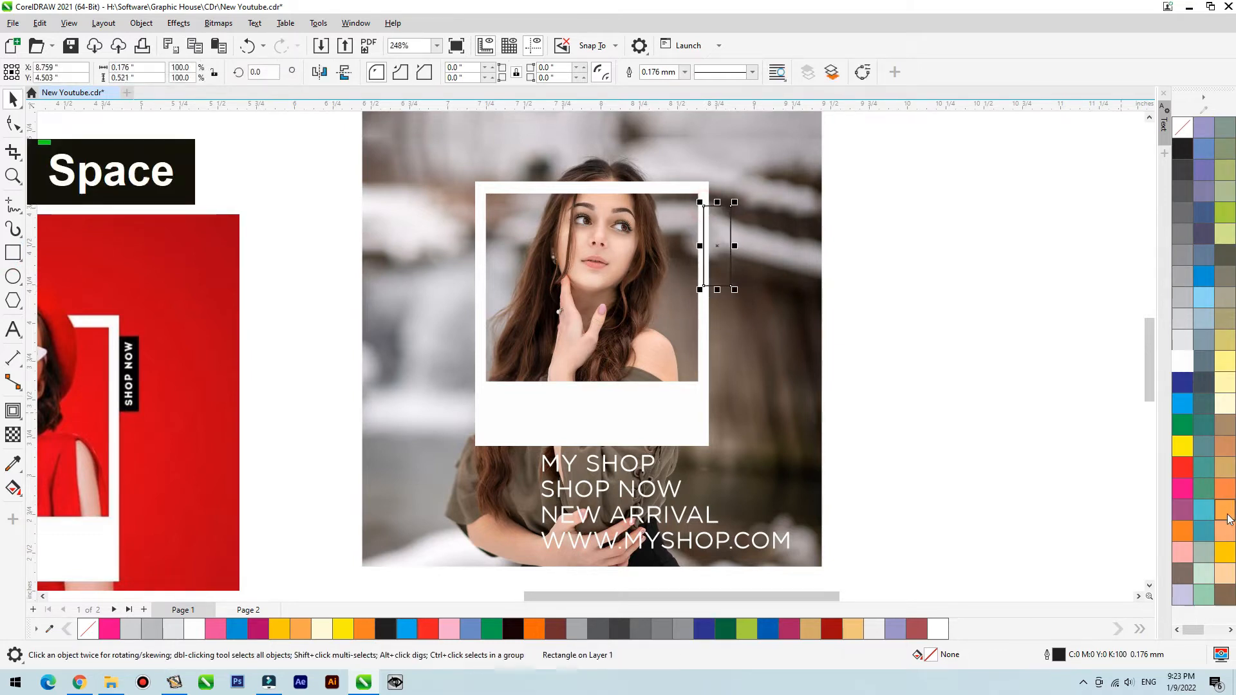
{"action": "left_click", "coordinate": [1189, 473]}
{"action": "right_click", "coordinate": [1183, 127]}
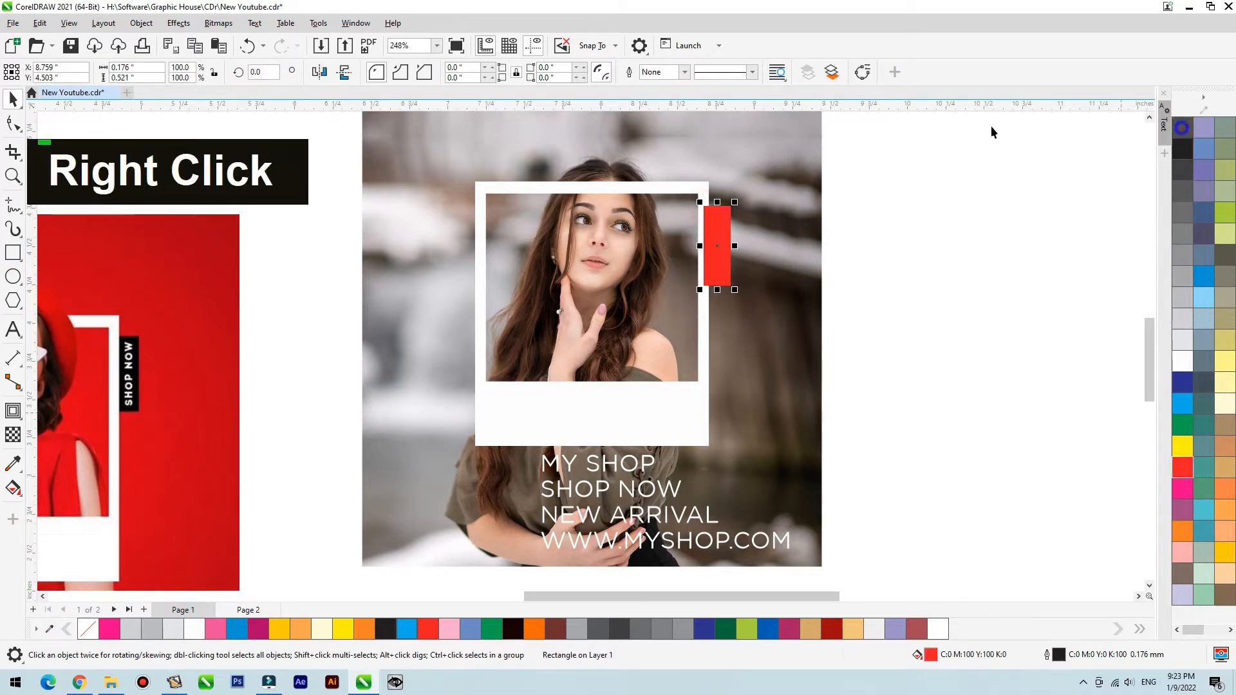
{"action": "left_click", "coordinate": [692, 184]}
{"action": "key", "text": "shift+Page_Up"}
- Break the shop text apart into separate lines and move MY SHOP to the photo's upper-left corner
{"action": "double_click", "coordinate": [632, 491]}
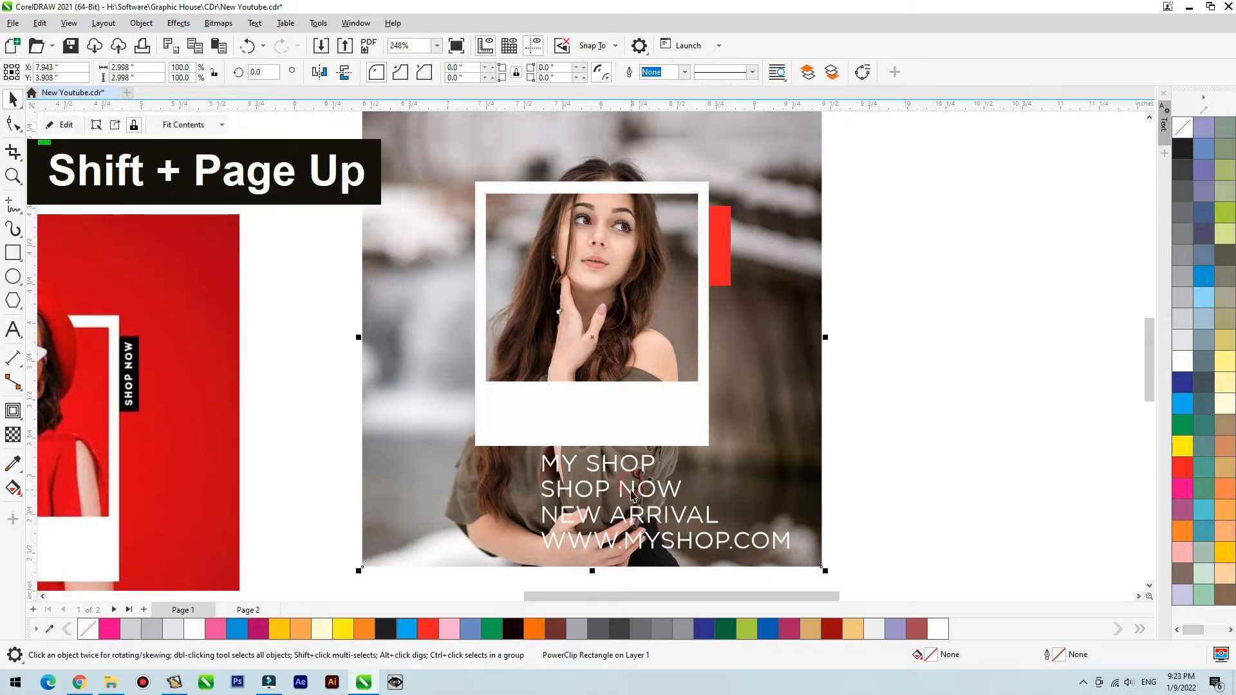
{"action": "key", "text": "ctrl+k"}
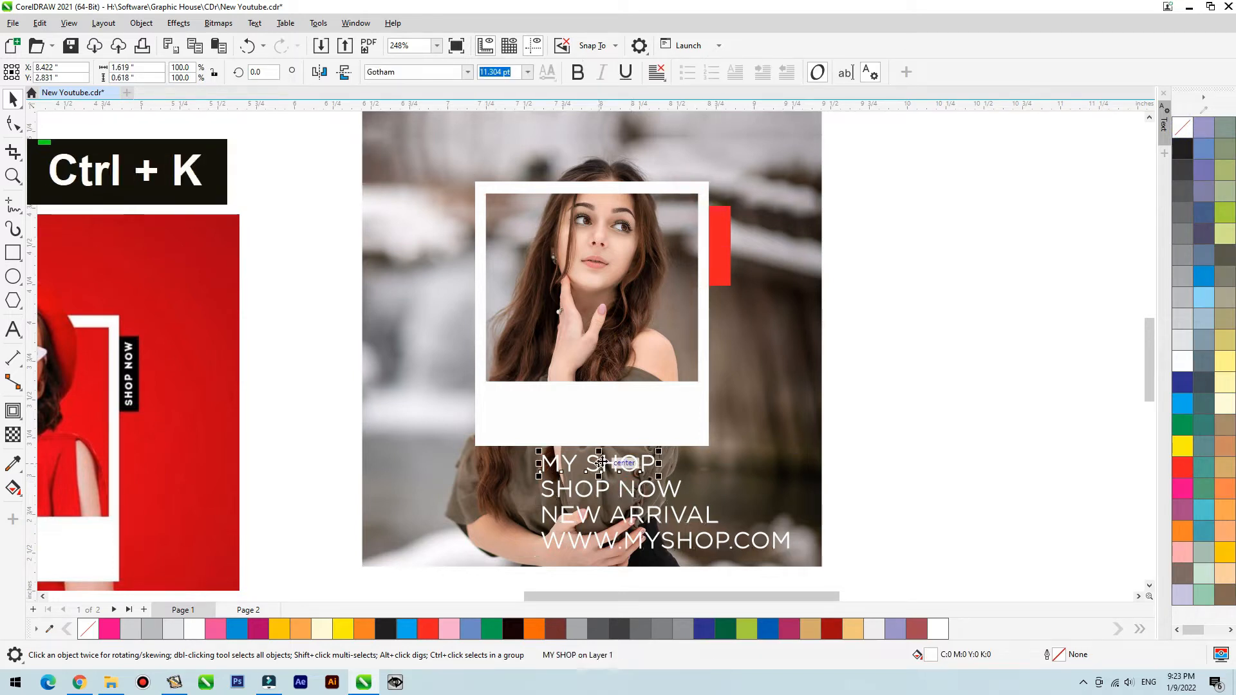
{"action": "left_click_drag", "start_coordinate": [601, 462], "coordinate": [439, 137]}
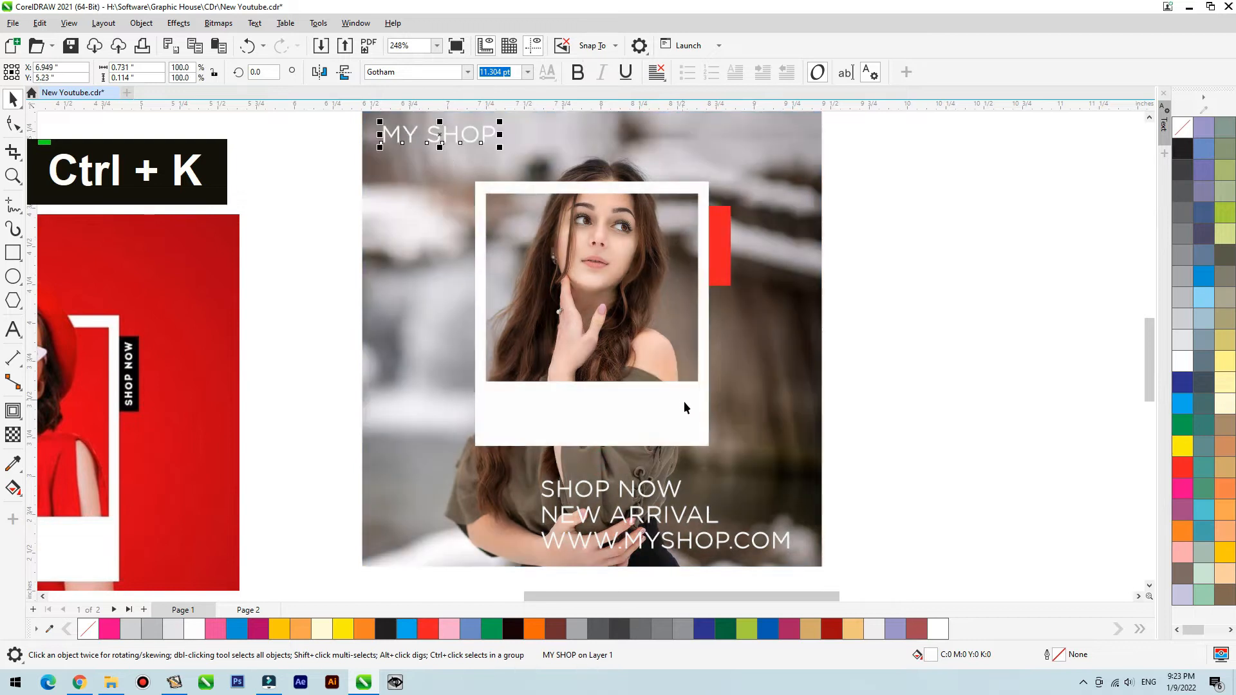
- Draw a logo rectangle about 0.30 × 0.42 inches around the word MY and give it a white outline
{"action": "scroll", "coordinate": [684, 401], "scroll_direction": "down", "scroll_amount": 1}
{"action": "key", "text": "F2"}
{"action": "left_click_drag", "start_coordinate": [431, 189], "coordinate": [657, 277]}
{"action": "mouse_move", "coordinate": [360, 220]}
{"action": "left_mouse_down"}
{"action": "mouse_move", "coordinate": [427, 287]}
{"action": "mouse_move", "coordinate": [475, 387]}
{"action": "mouse_move", "coordinate": [473, 372]}
{"action": "left_mouse_up"}
{"action": "key", "text": "space"}
{"action": "right_click", "coordinate": [1183, 362]}
{"action": "key", "text": "F2"}
{"action": "left_click_drag", "start_coordinate": [643, 181], "coordinate": [323, 447]}
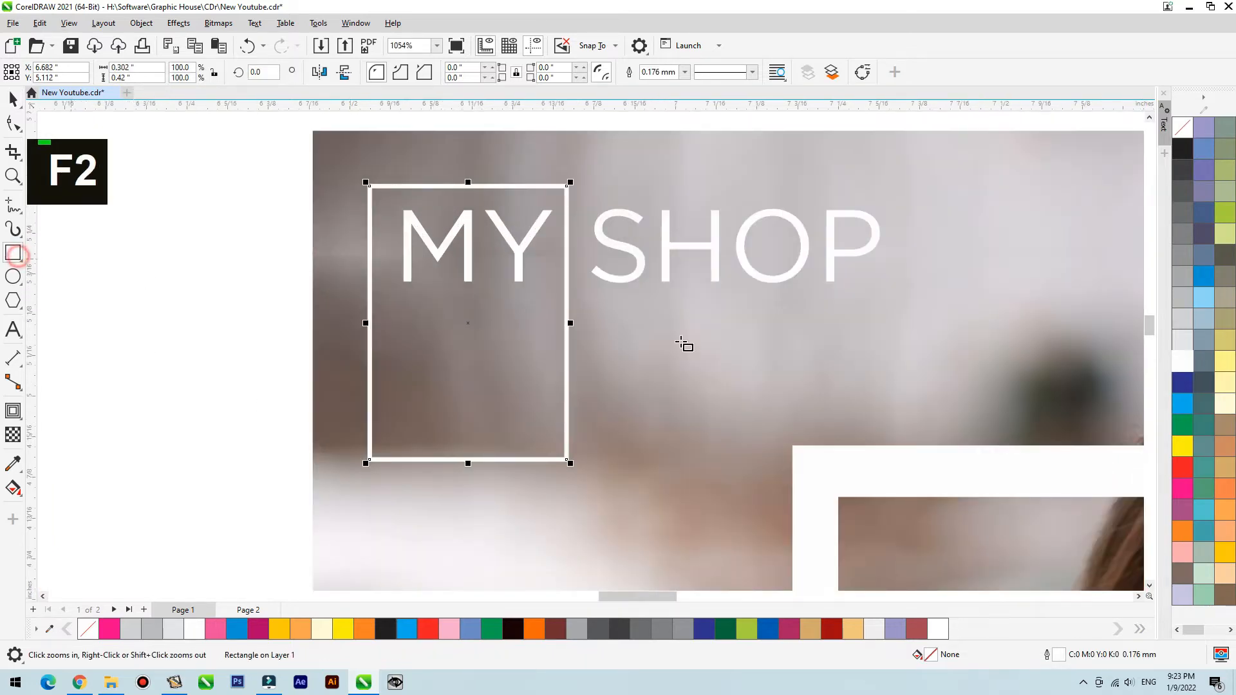
- Add a red square without outline, about 0.064 × 0.064 inches, at the logo rectangle's lower-right corner
{"action": "scroll", "coordinate": [775, 365], "scroll_direction": "down", "scroll_amount": 3}
{"action": "key", "text": "F2"}
{"action": "left_click_drag", "start_coordinate": [809, 337], "coordinate": [640, 424]}
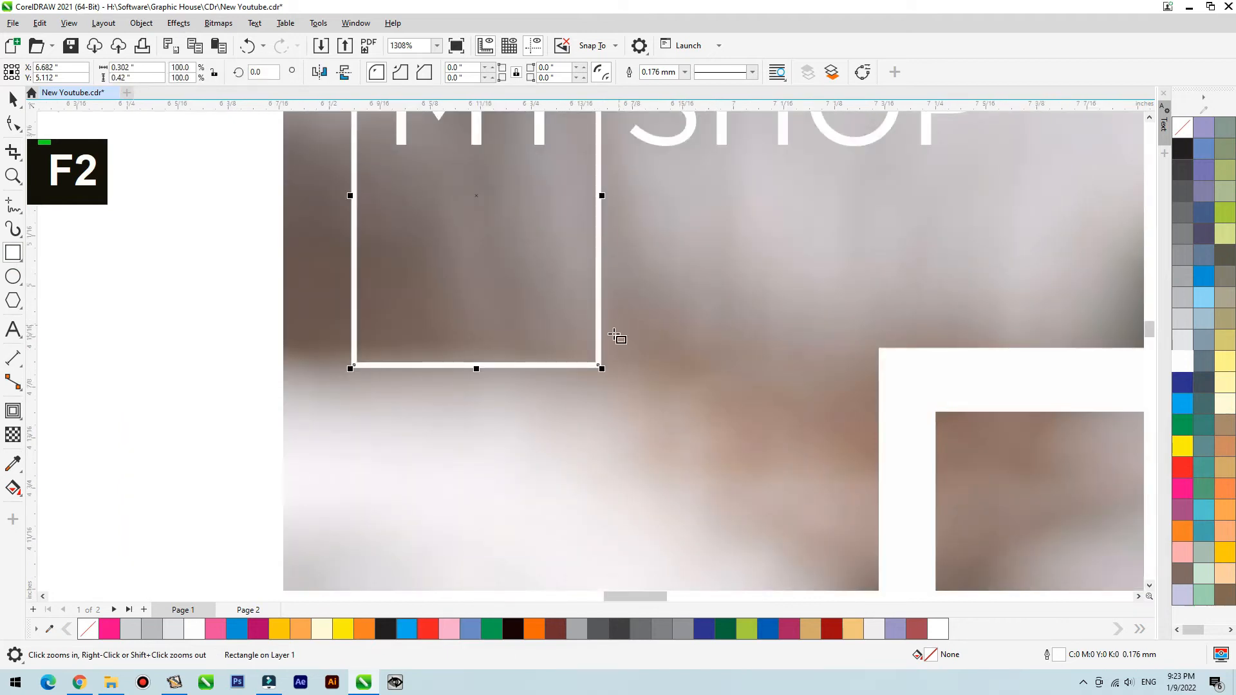
{"action": "left_click_drag", "start_coordinate": [591, 357], "coordinate": [645, 411]}
{"action": "key", "text": "space"}
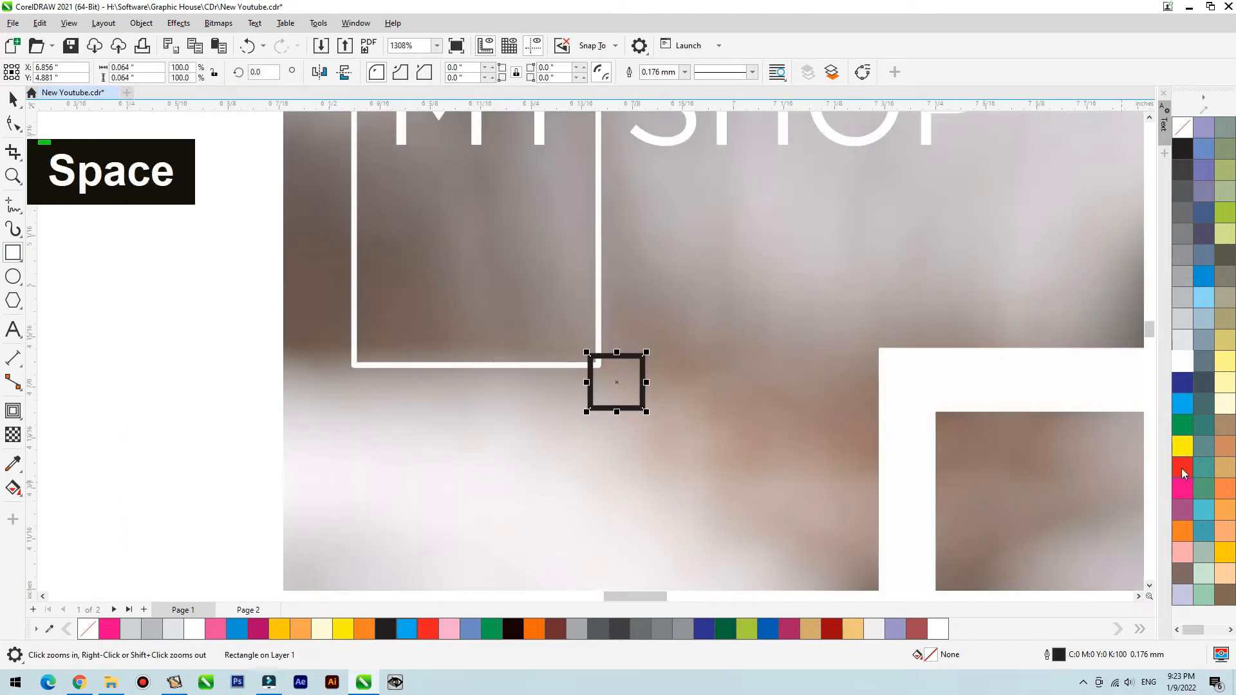
{"action": "left_click", "coordinate": [1183, 468]}
{"action": "right_click", "coordinate": [1183, 127]}
- Set the MY SHOP text's font to Gotham Medium
{"action": "scroll", "coordinate": [820, 433], "scroll_direction": "down", "scroll_amount": 2}
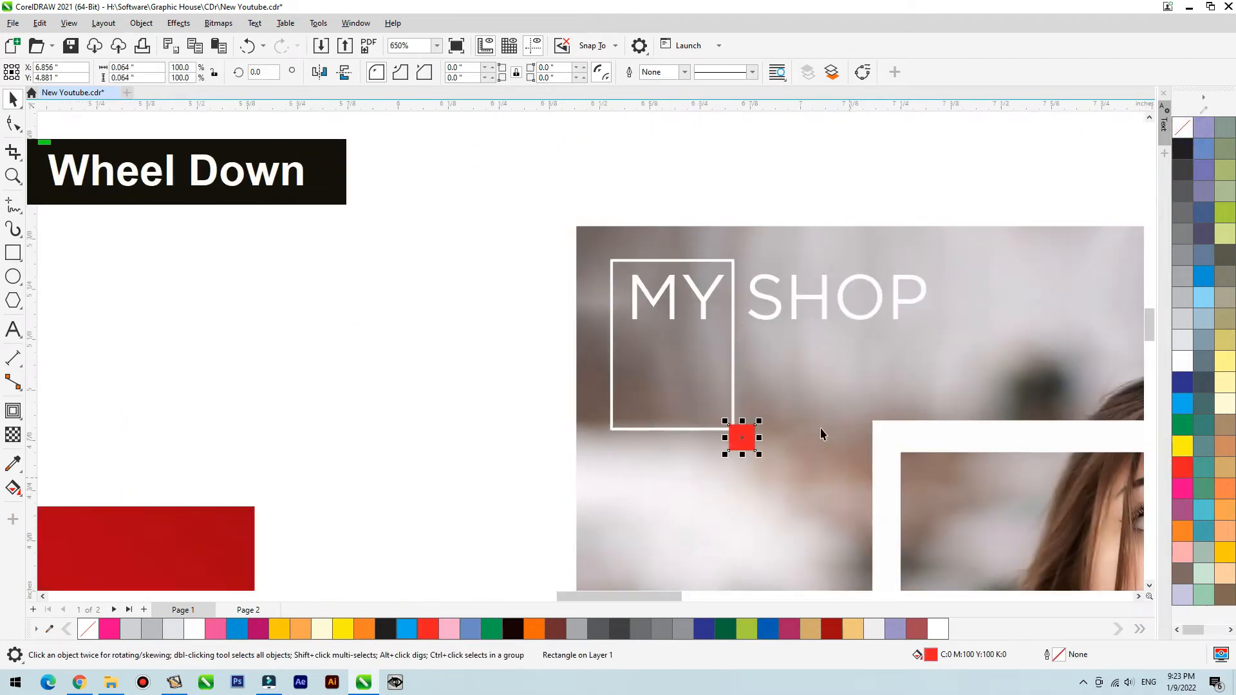
{"action": "left_click", "coordinate": [712, 283]}
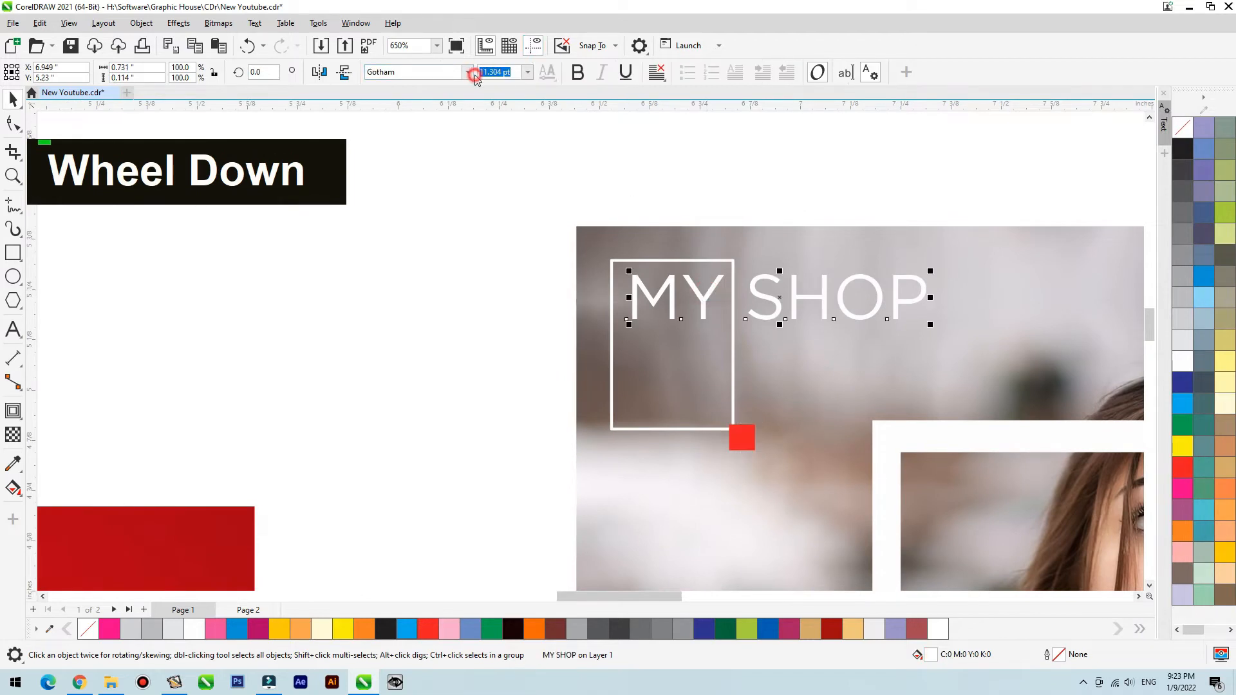
{"action": "left_click", "coordinate": [474, 75]}
{"action": "mouse_move", "coordinate": [514, 203]}
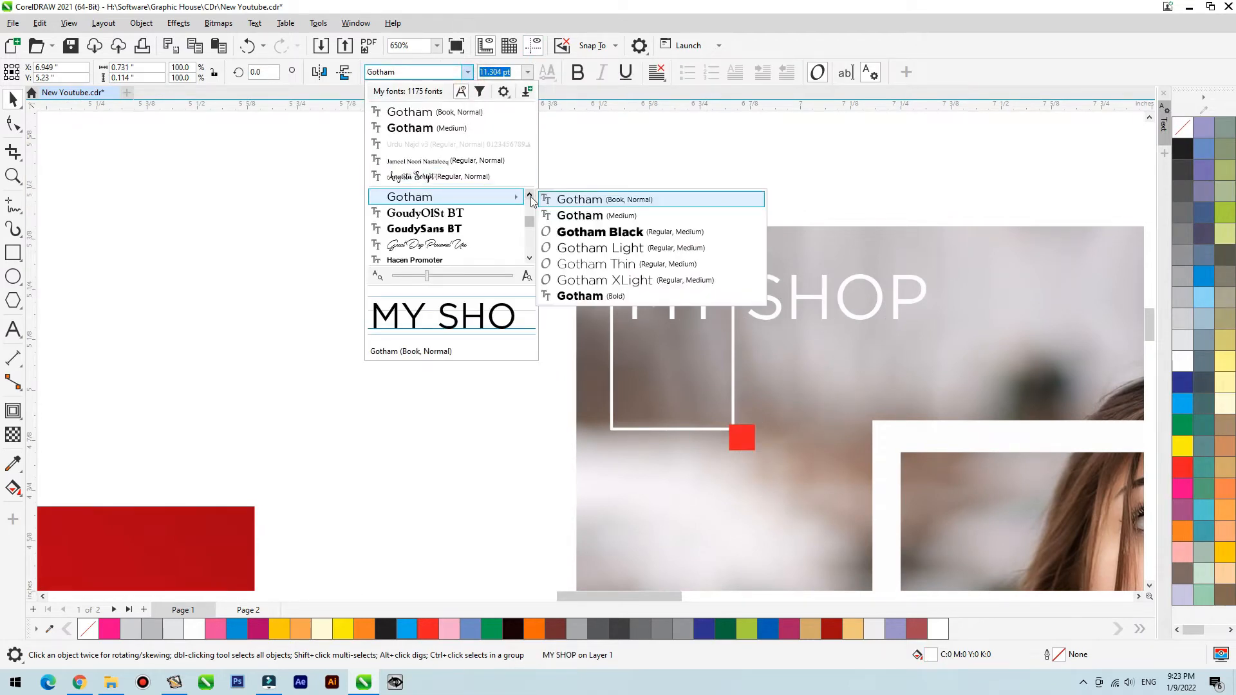
{"action": "left_click", "coordinate": [600, 212]}
- Break the MY SHOP text into three lines reading MY, SH and OP, removing the space before SH
{"action": "scroll", "coordinate": [710, 297], "scroll_direction": "down", "scroll_amount": 5}
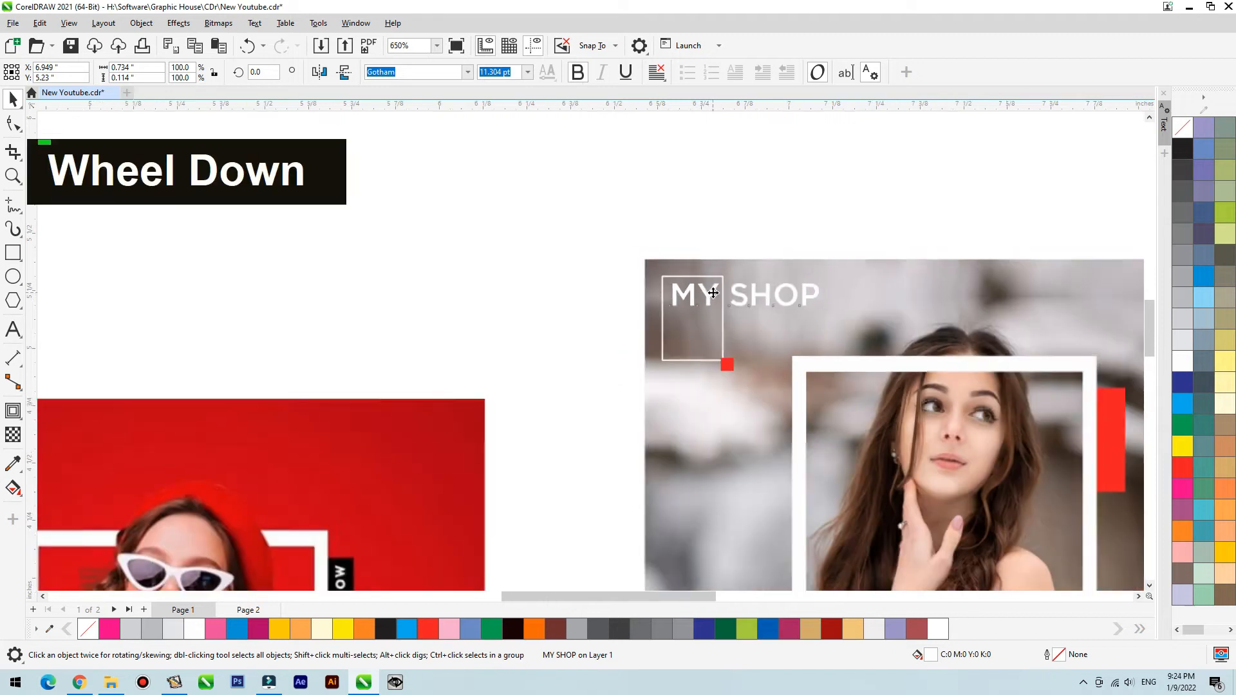
{"action": "key", "text": "F2"}
{"action": "left_click_drag", "start_coordinate": [832, 256], "coordinate": [628, 395]}
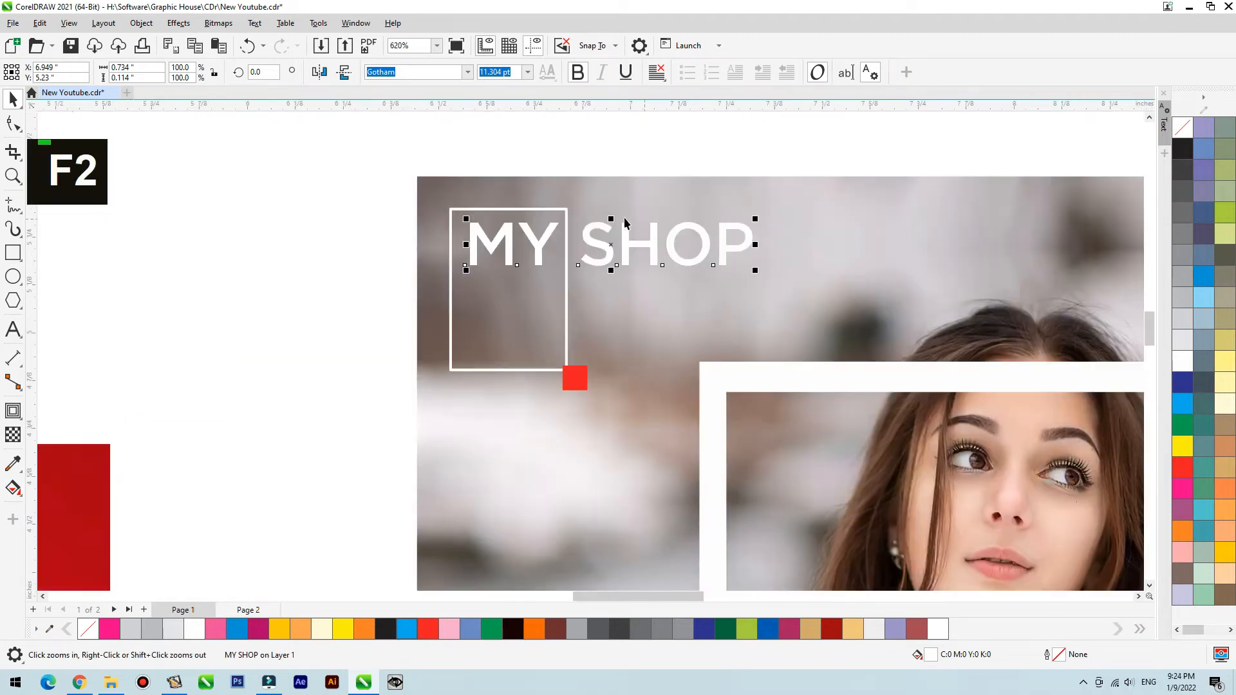
{"action": "double_click", "coordinate": [556, 226]}
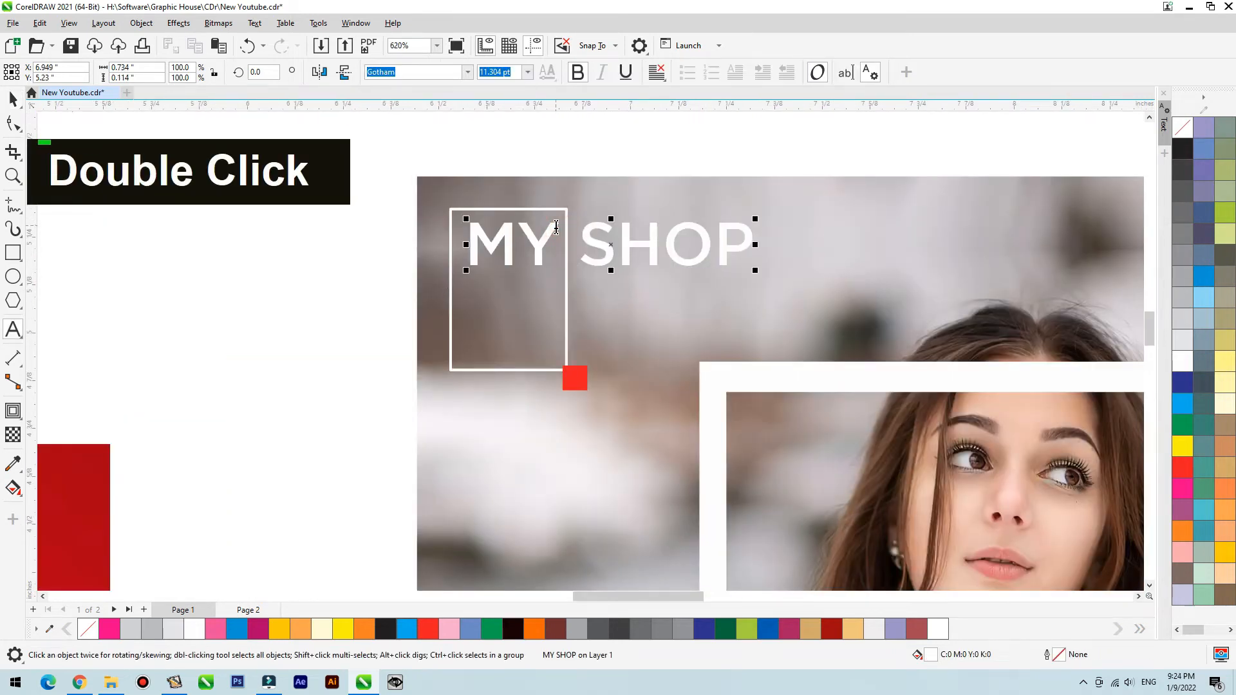
{"action": "key", "text": "Return"}
{"action": "key", "text": "Return"}
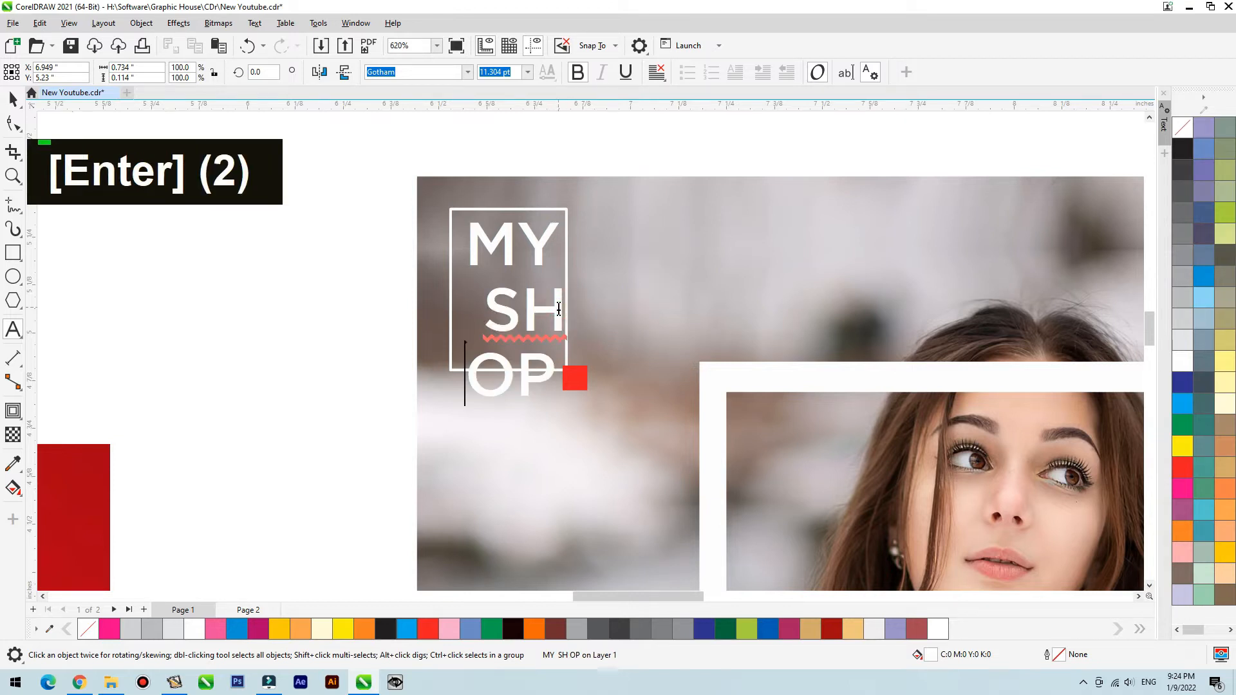
{"action": "left_click_drag", "start_coordinate": [485, 309], "coordinate": [425, 309]}
{"action": "key", "text": "Delete"}
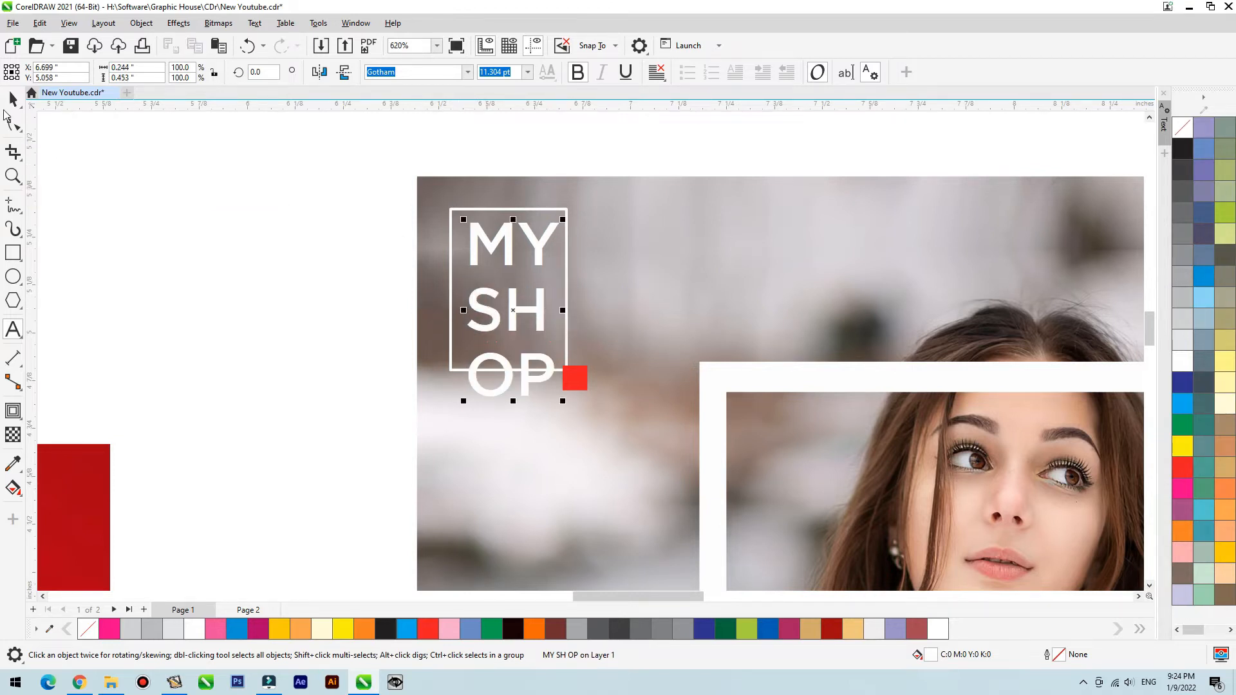
- Scale the three-line logo text down to about 0.16 × 0.31 inches and centre it on the white rectangle
{"action": "left_click_drag", "start_coordinate": [561, 222], "coordinate": [535, 276]}
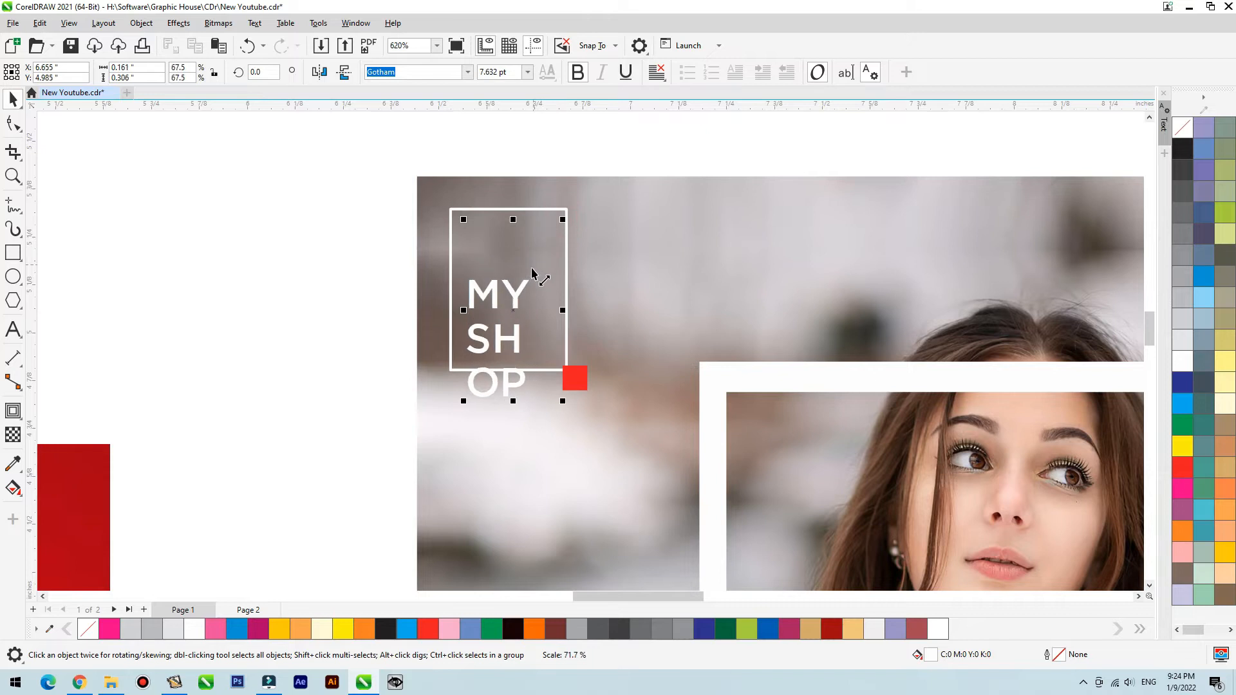
{"action": "left_click", "coordinate": [566, 248], "text": "shift"}
{"action": "key", "text": "c"}
{"action": "key", "text": "e"}
- Shrink the logo rectangle and its red square together to about 86% and group them
{"action": "left_click", "coordinate": [571, 241]}
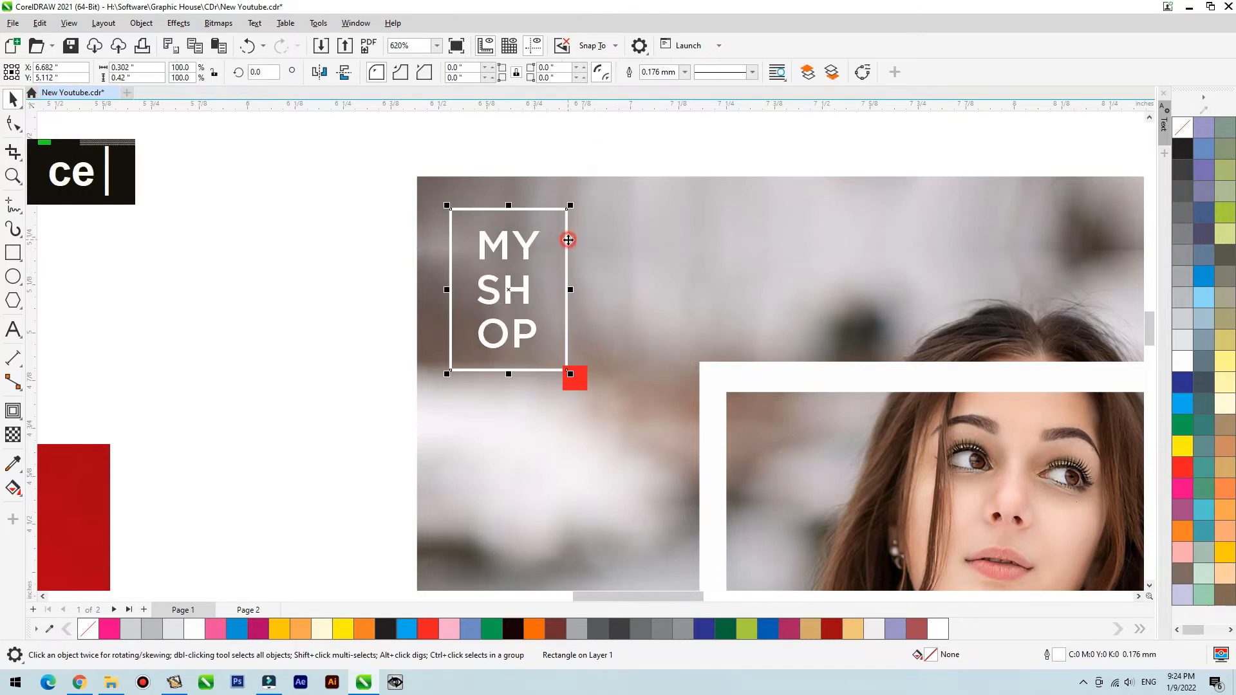
{"action": "left_click", "coordinate": [588, 392], "text": "shift"}
{"action": "left_click_drag", "start_coordinate": [592, 396], "coordinate": [586, 387]}
{"action": "key", "text": "ctrl+g"}
{"action": "left_click", "coordinate": [530, 251], "text": "shift"}
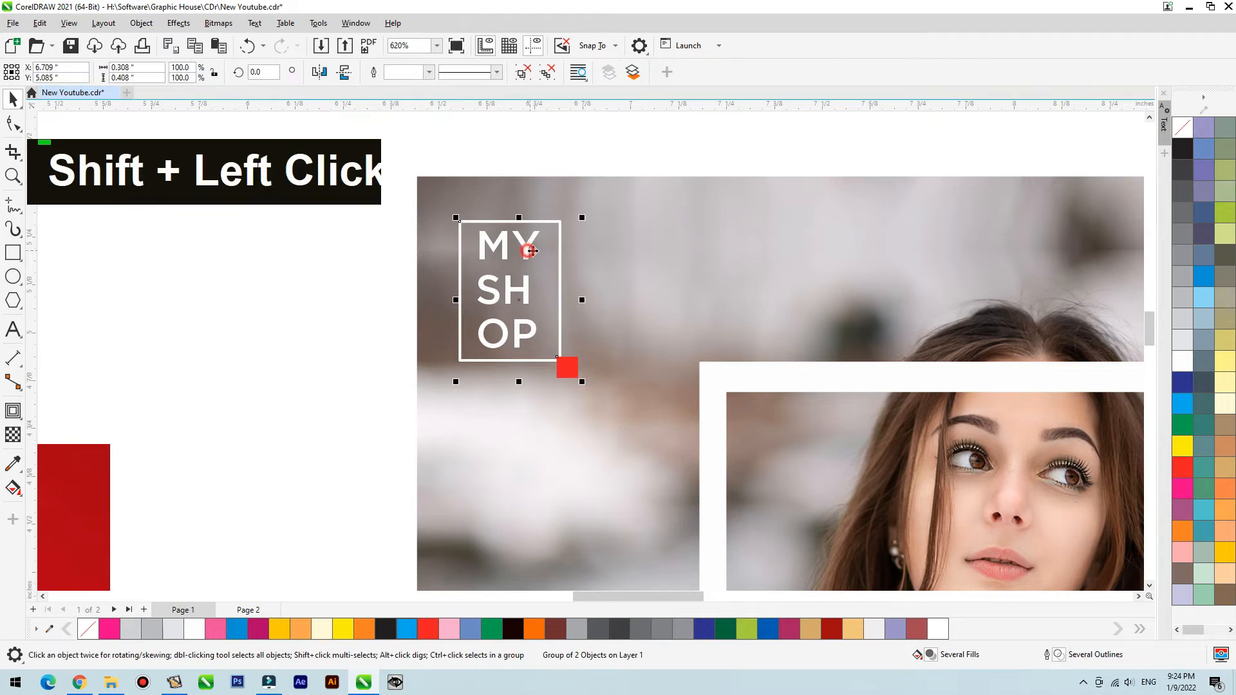
{"action": "left_click", "coordinate": [575, 186]}
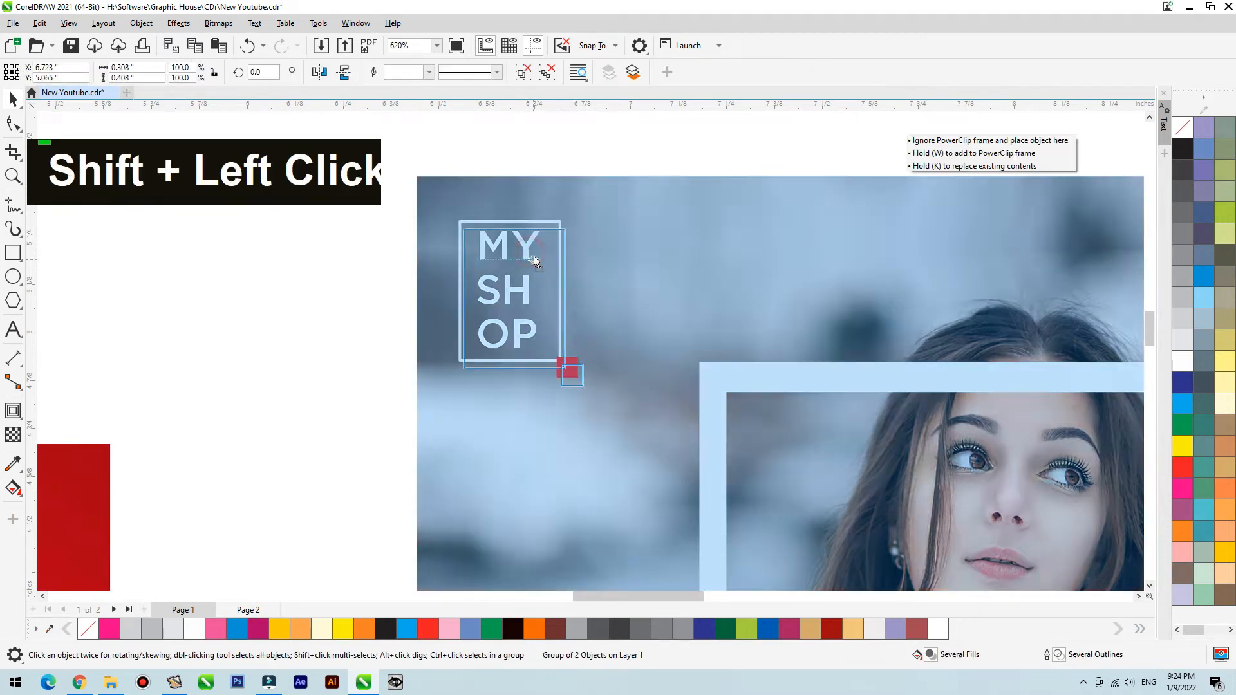
{"action": "key", "text": "ctrl+z"}
{"action": "left_click", "coordinate": [563, 161]}
{"action": "left_click", "coordinate": [548, 225]}
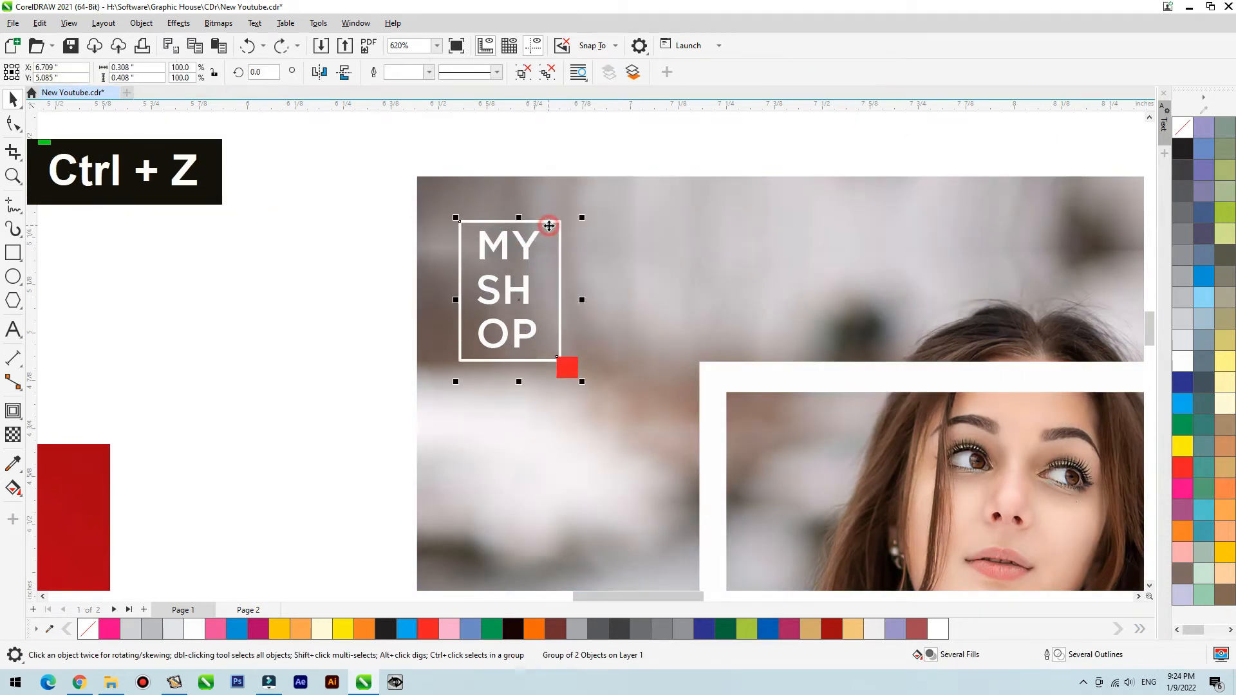
- Ungroup the logo rectangle and red square, and centre the logo text on the rectangle both horizontally and vertically
{"action": "left_click", "coordinate": [526, 75]}
{"action": "left_click", "coordinate": [553, 140]}
{"action": "left_click", "coordinate": [524, 242]}
{"action": "left_click", "coordinate": [527, 256]}
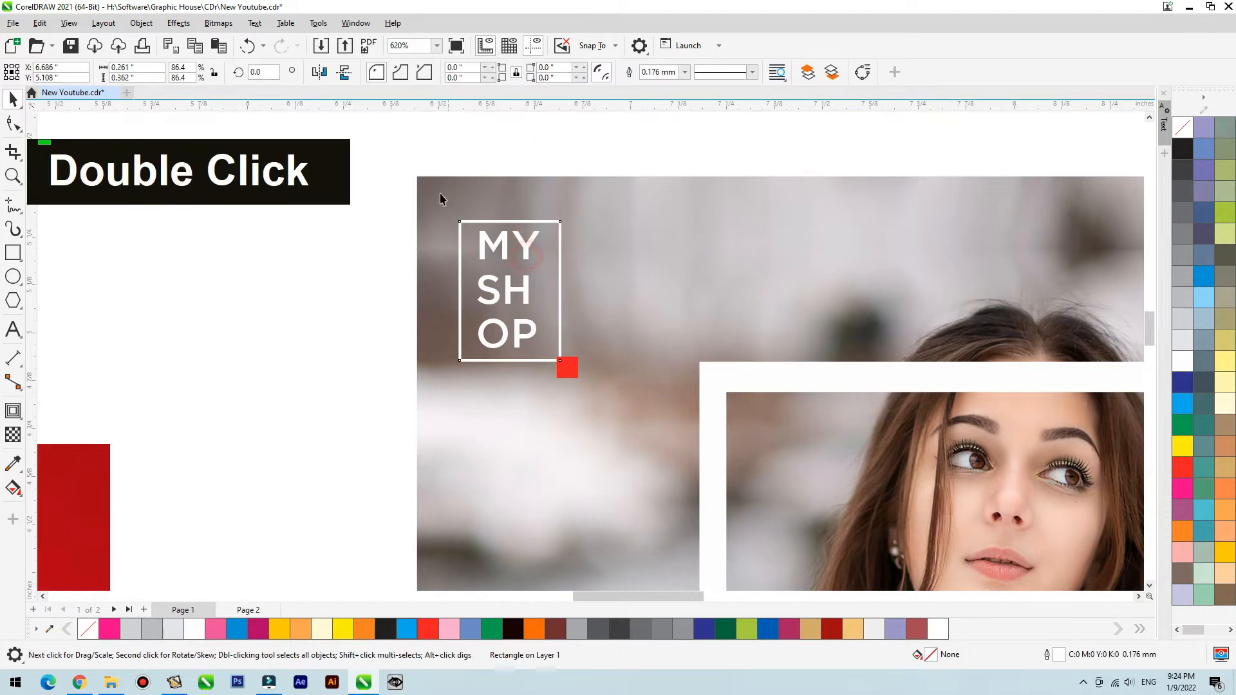
{"action": "left_click_drag", "start_coordinate": [555, 399], "coordinate": [554, 402]}
{"action": "left_click", "coordinate": [560, 270], "text": "shift"}
{"action": "key", "text": "c"}
{"action": "key", "text": "e"}
{"action": "left_click", "coordinate": [627, 154]}
{"action": "double_click", "coordinate": [608, 187]}
{"action": "key", "text": "shift+F2"}
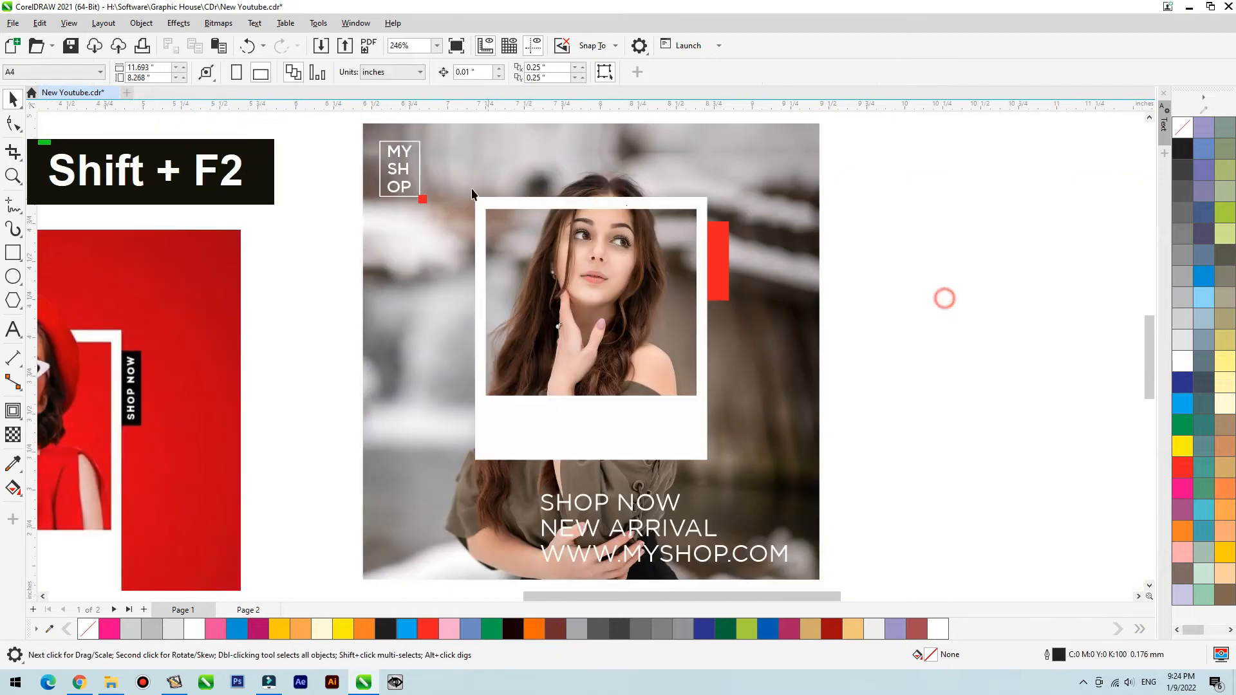
{"action": "left_click", "coordinate": [716, 562]}
{"action": "scroll", "coordinate": [668, 466], "scroll_direction": "down", "scroll_amount": 1}
{"action": "key", "text": "F2"}
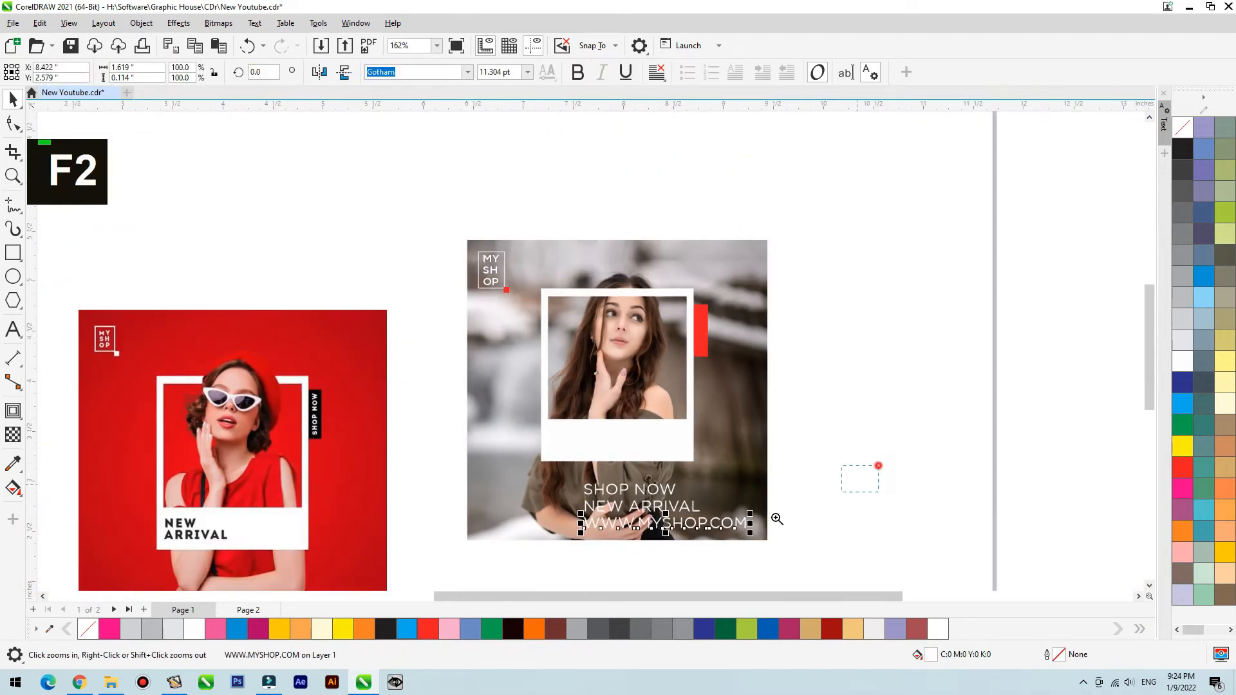
{"action": "left_click_drag", "start_coordinate": [877, 463], "coordinate": [382, 581]}
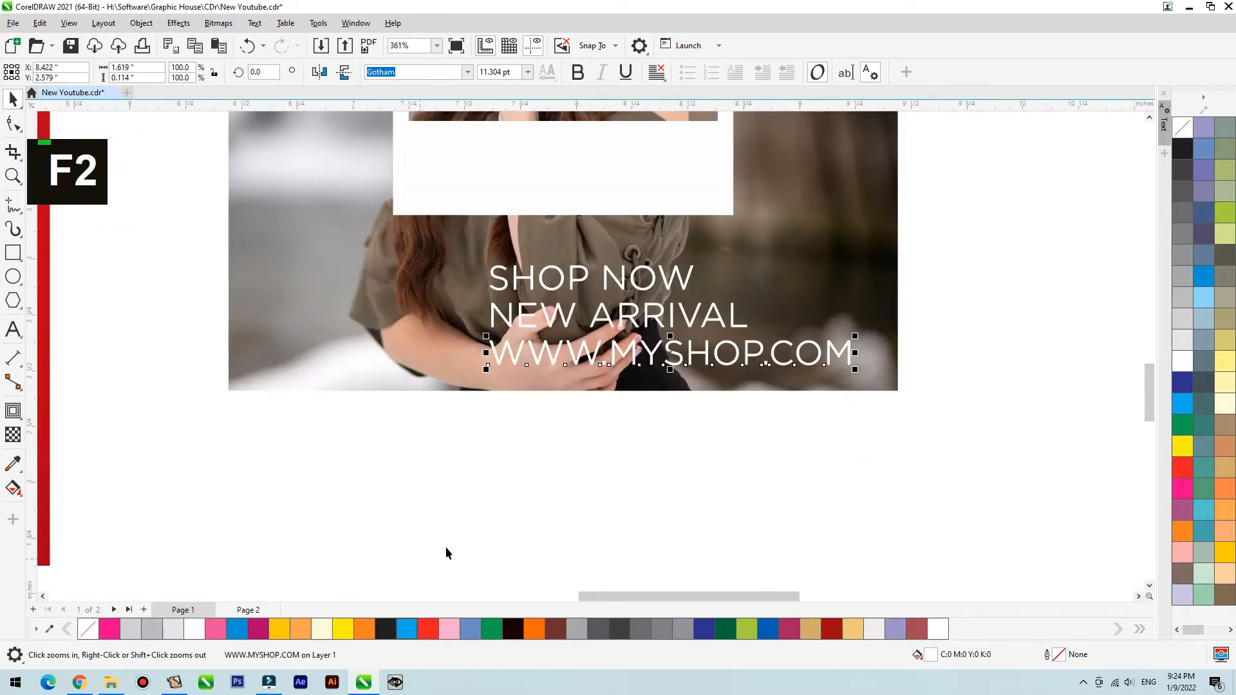
{"action": "left_click", "coordinate": [468, 74]}
{"action": "left_click", "coordinate": [469, 116]}
{"action": "left_click_drag", "start_coordinate": [490, 339], "coordinate": [599, 359]}
{"action": "key", "text": "ctrl+z"}
{"action": "left_click", "coordinate": [580, 353]}
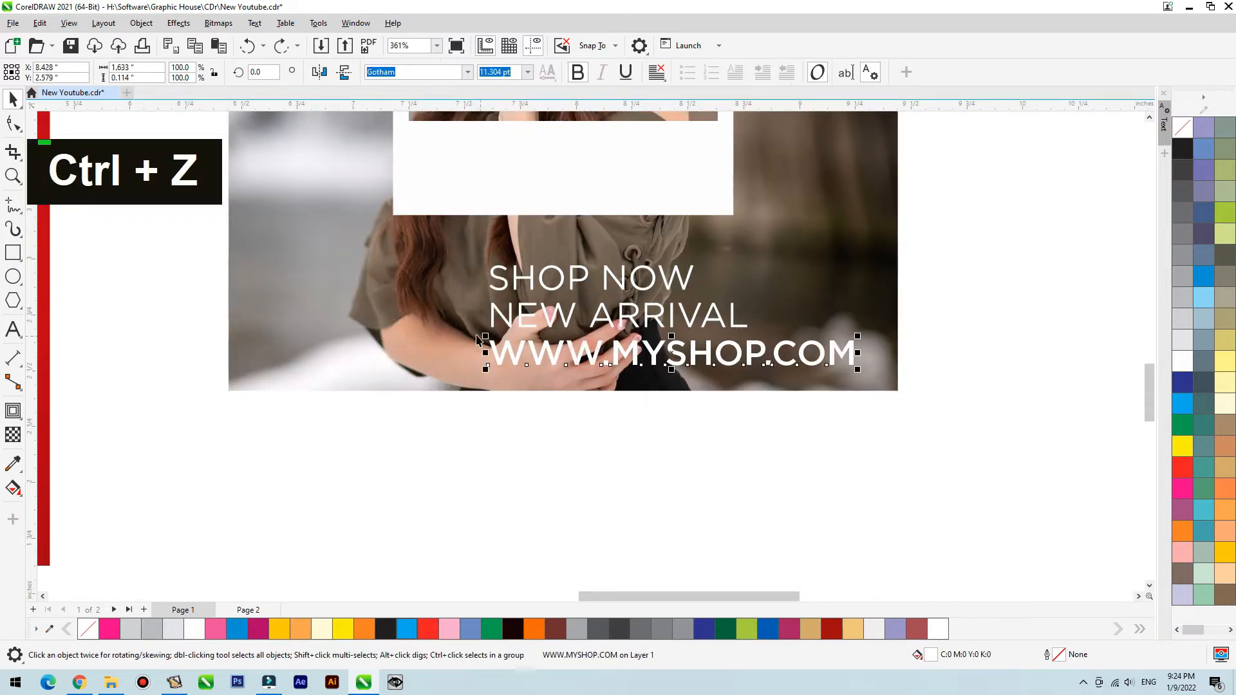
{"action": "left_click_drag", "start_coordinate": [488, 339], "coordinate": [676, 351]}
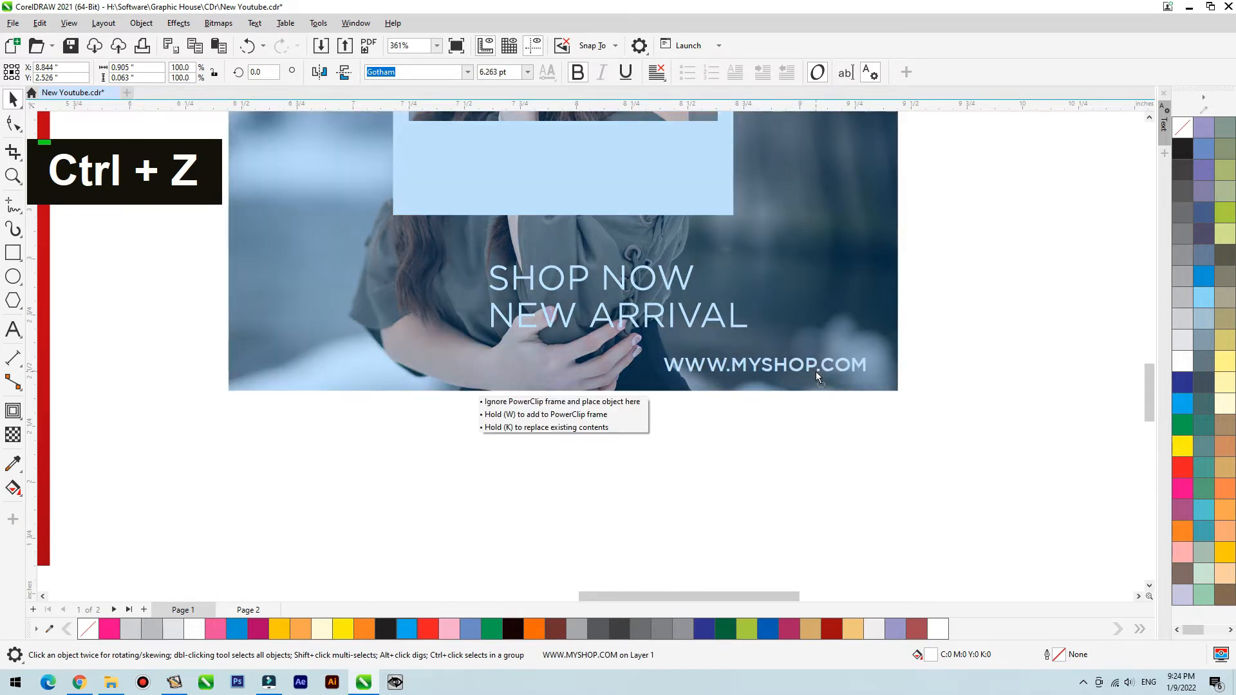
{"action": "left_click", "coordinate": [840, 339]}
- Move NEW ARRIVAL onto the white frame's bottom strip, fill it red and bring it to the front
{"action": "key", "text": "shift+F2"}
{"action": "key", "text": "F2"}
{"action": "left_click_drag", "start_coordinate": [902, 193], "coordinate": [444, 530]}
{"action": "key", "text": "space"}
{"action": "left_click_drag", "start_coordinate": [576, 581], "coordinate": [514, 424]}
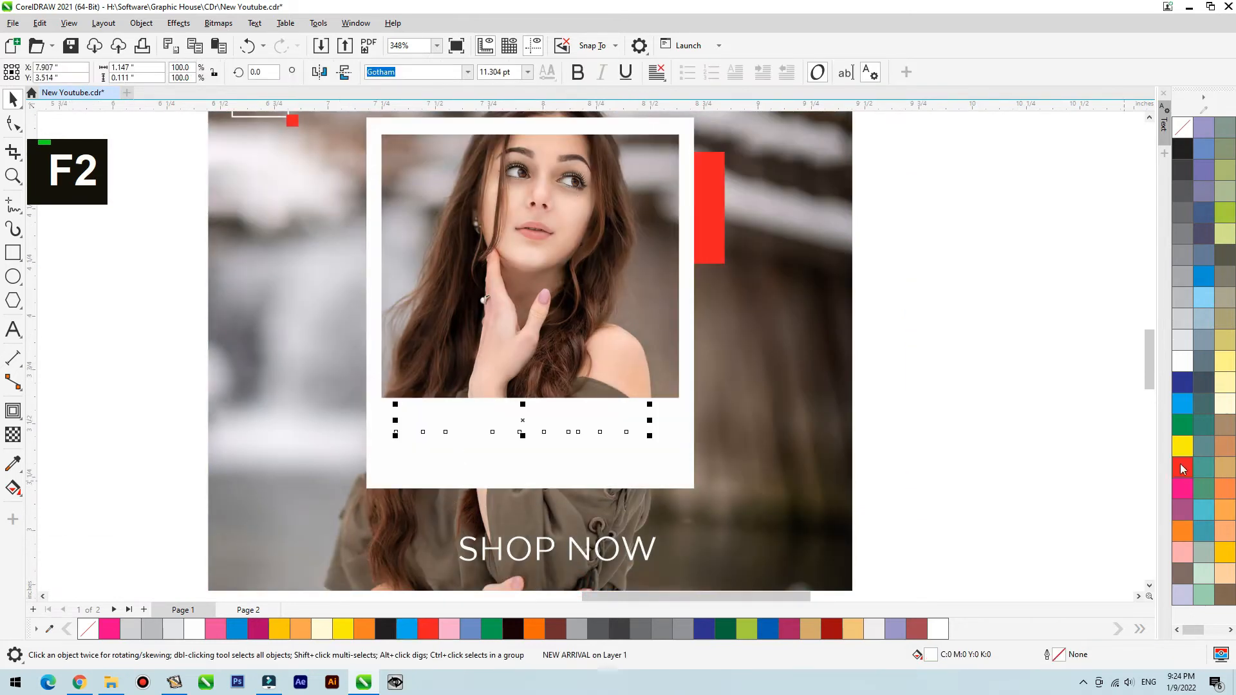
{"action": "key", "text": "shift+Page_Up"}
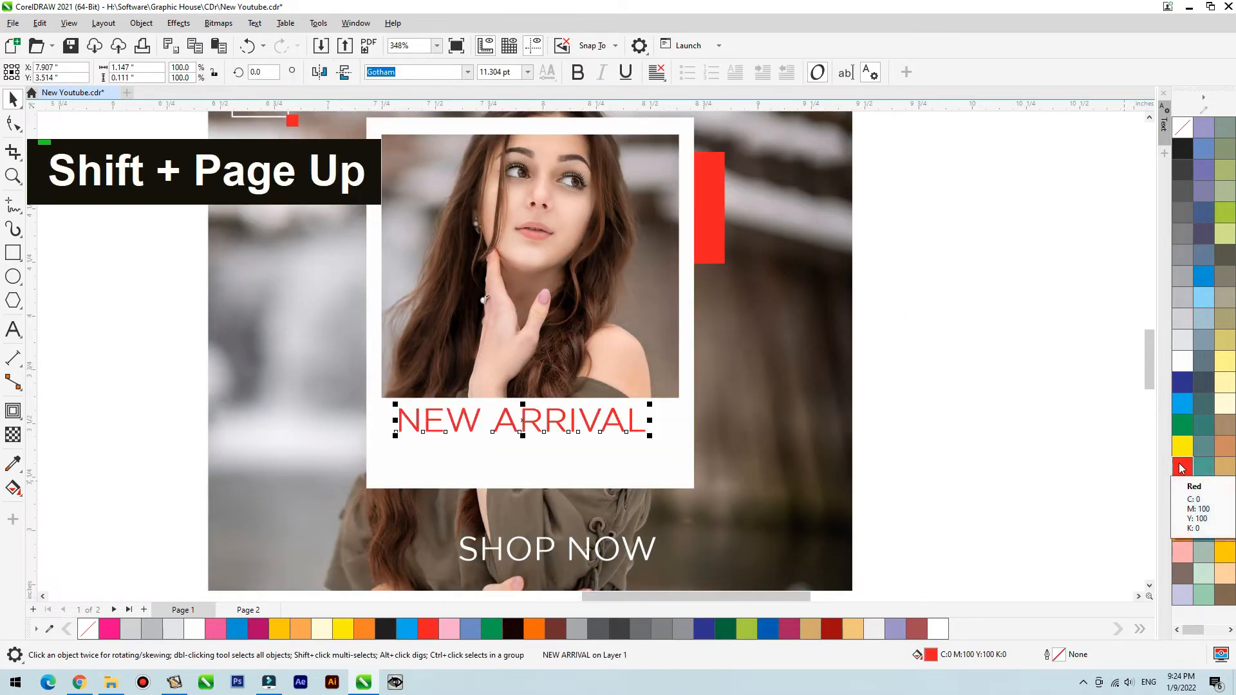
- Set the NEW ARRIVAL text's font to Hammersmith One
{"action": "left_click", "coordinate": [468, 72]}
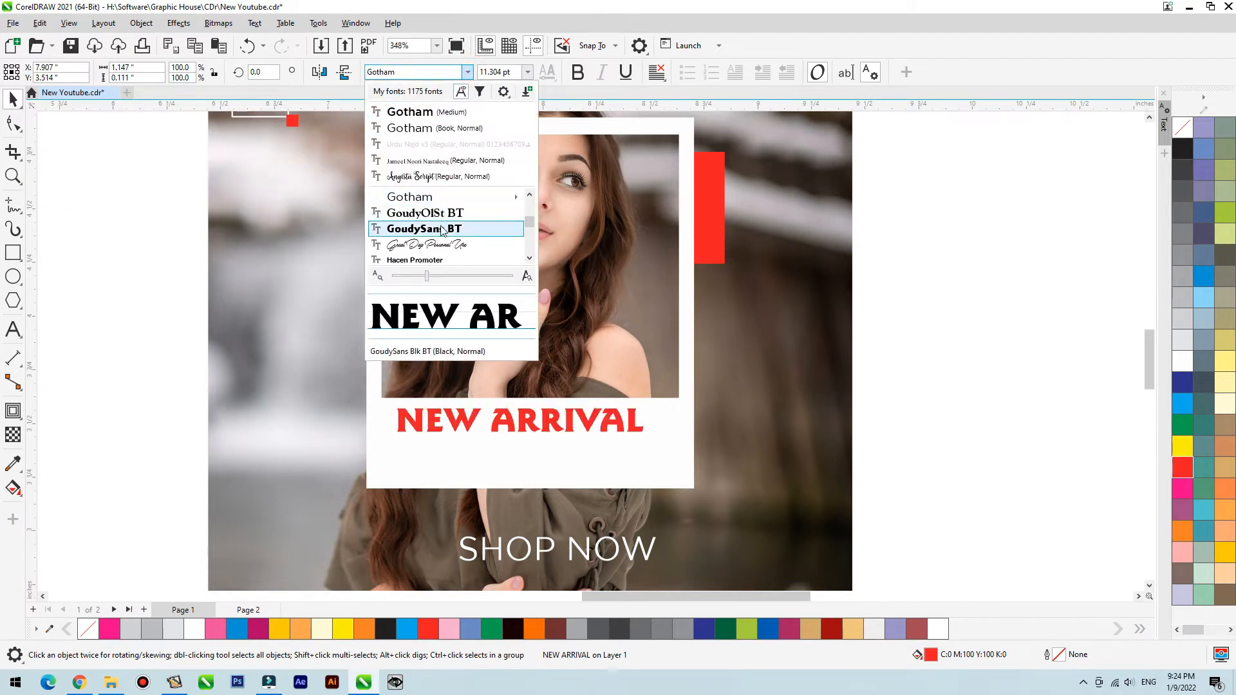
{"action": "scroll", "coordinate": [441, 229], "scroll_direction": "down", "scroll_amount": 3}
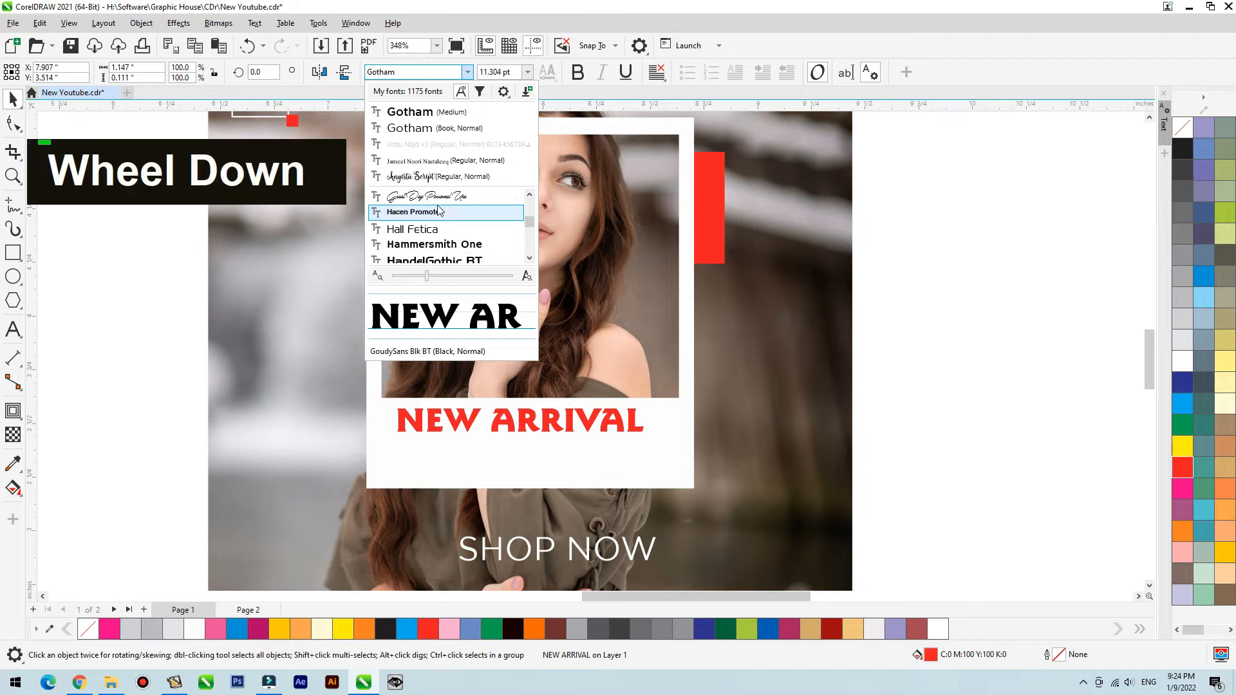
{"action": "left_click", "coordinate": [435, 245]}
- Split NEW ARRIVAL into two lines, with ARRIVAL below NEW and no leading space
{"action": "double_click", "coordinate": [459, 420]}
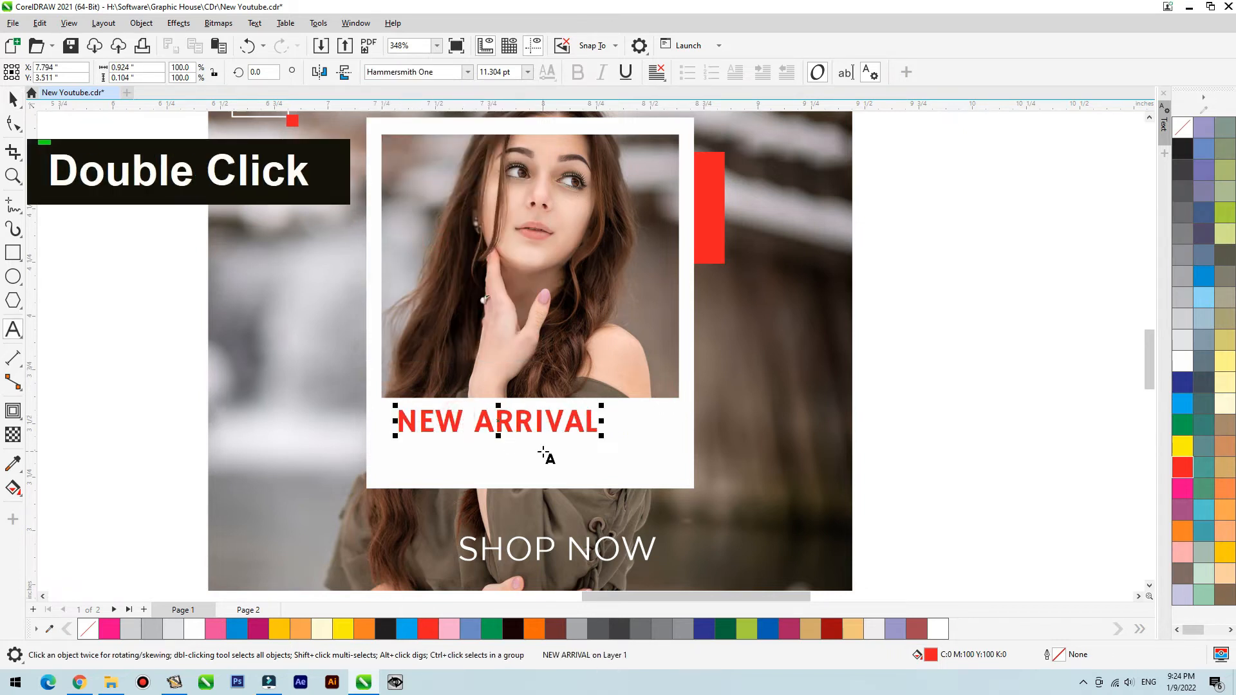
{"action": "key", "text": "Return"}
{"action": "key", "text": "shift+Right"}
{"action": "key", "text": "Delete"}
{"action": "key", "text": "Escape"}
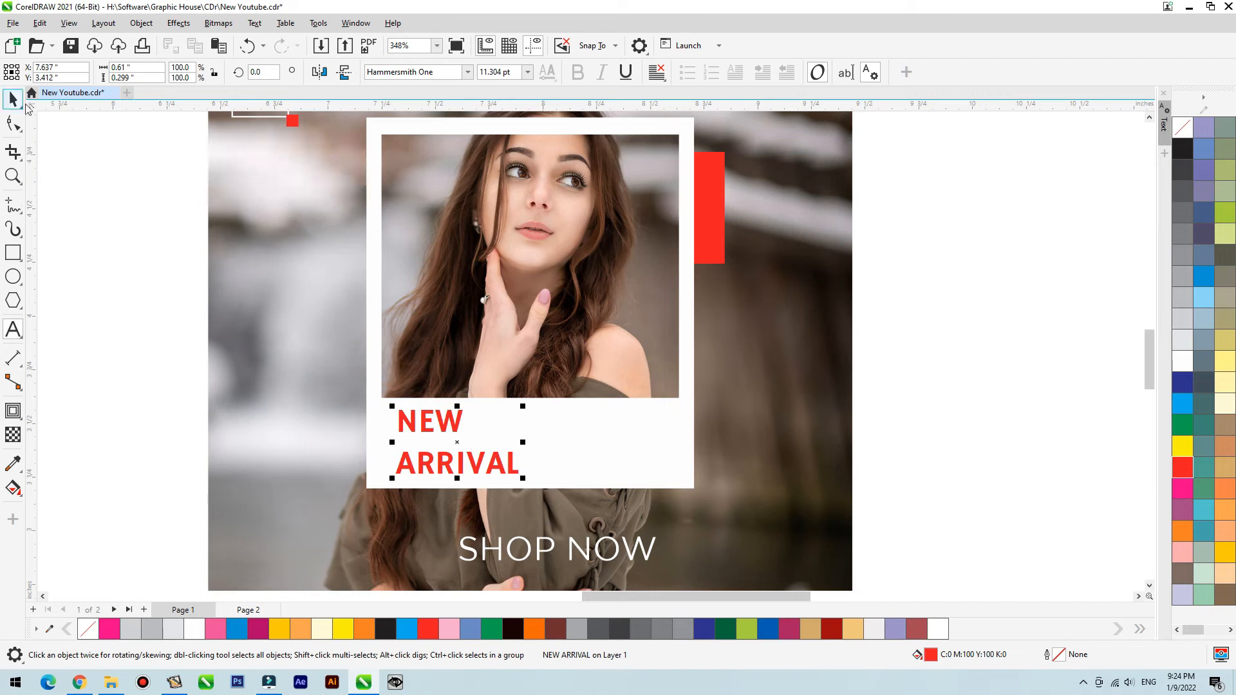
- Tighten the line spacing between NEW and ARRIVAL
{"action": "key", "text": "F2"}
{"action": "left_click", "coordinate": [574, 474]}
{"action": "key", "text": "F10"}
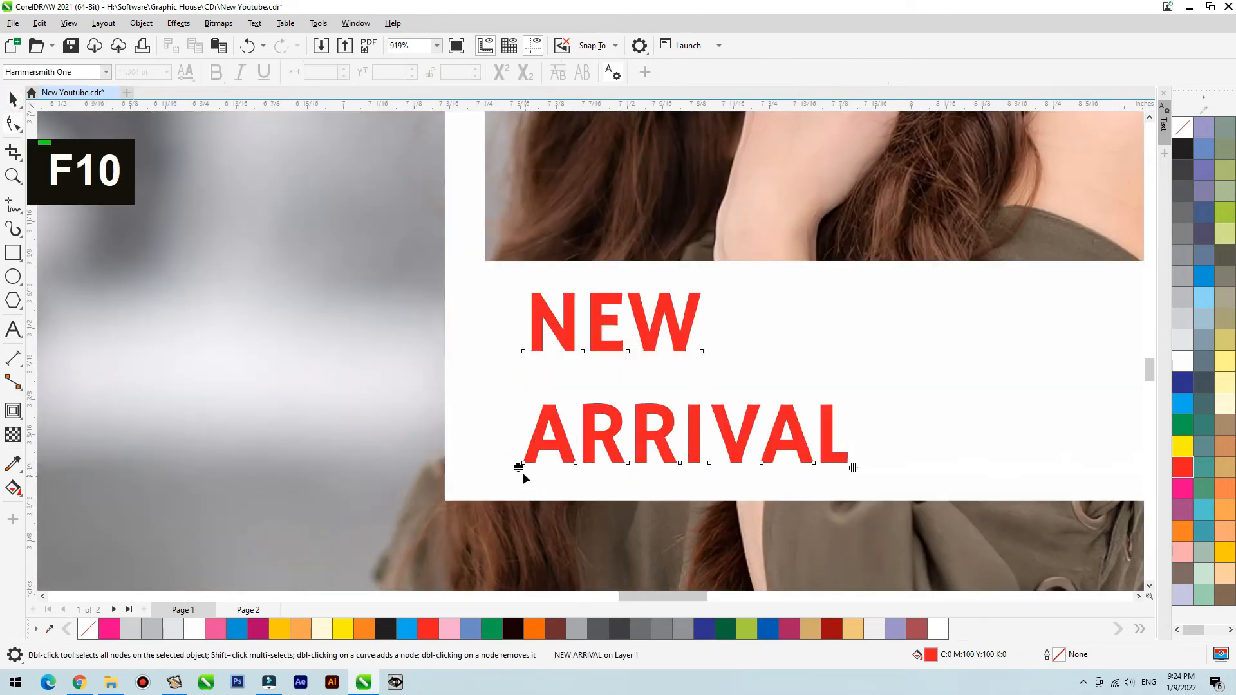
{"action": "left_click_drag", "start_coordinate": [517, 449], "coordinate": [515, 428]}
{"action": "key", "text": "space"}
- Shift NEW ARRIVAL slightly down and left in the white strip, enlarge it to about 12.9 pt and tighten its line spacing slightly
{"action": "scroll", "coordinate": [554, 342], "scroll_direction": "down", "scroll_amount": 1}
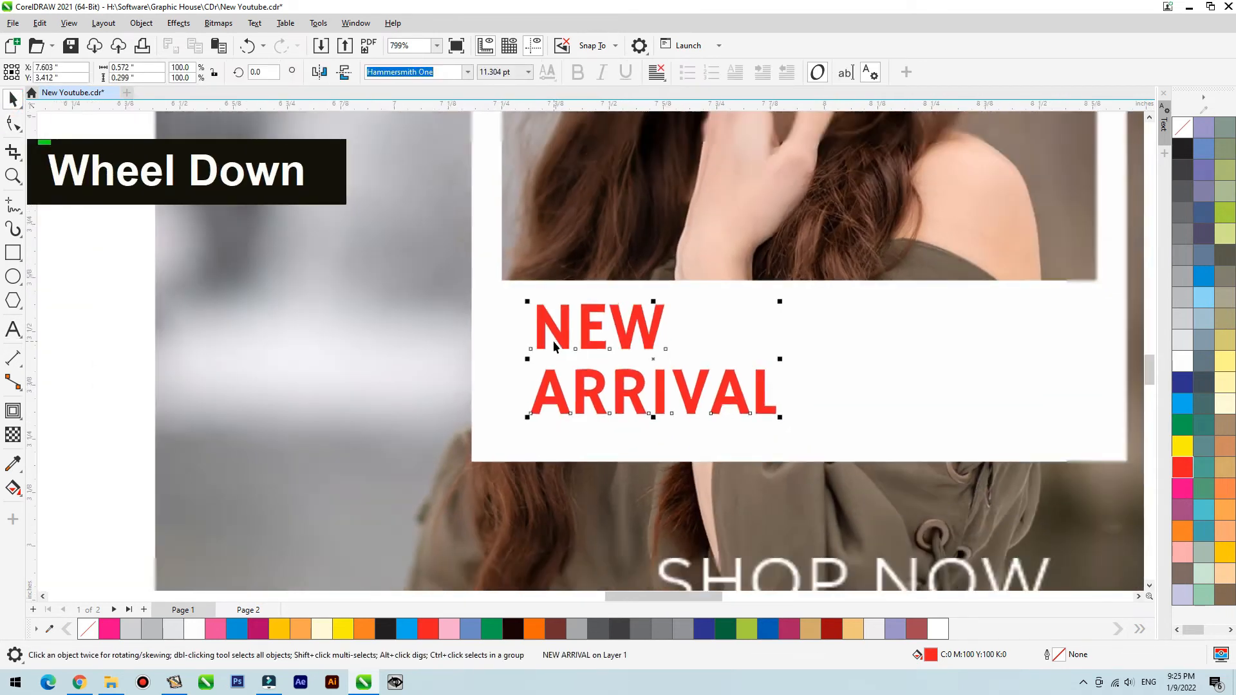
{"action": "left_click_drag", "start_coordinate": [558, 341], "coordinate": [545, 359]}
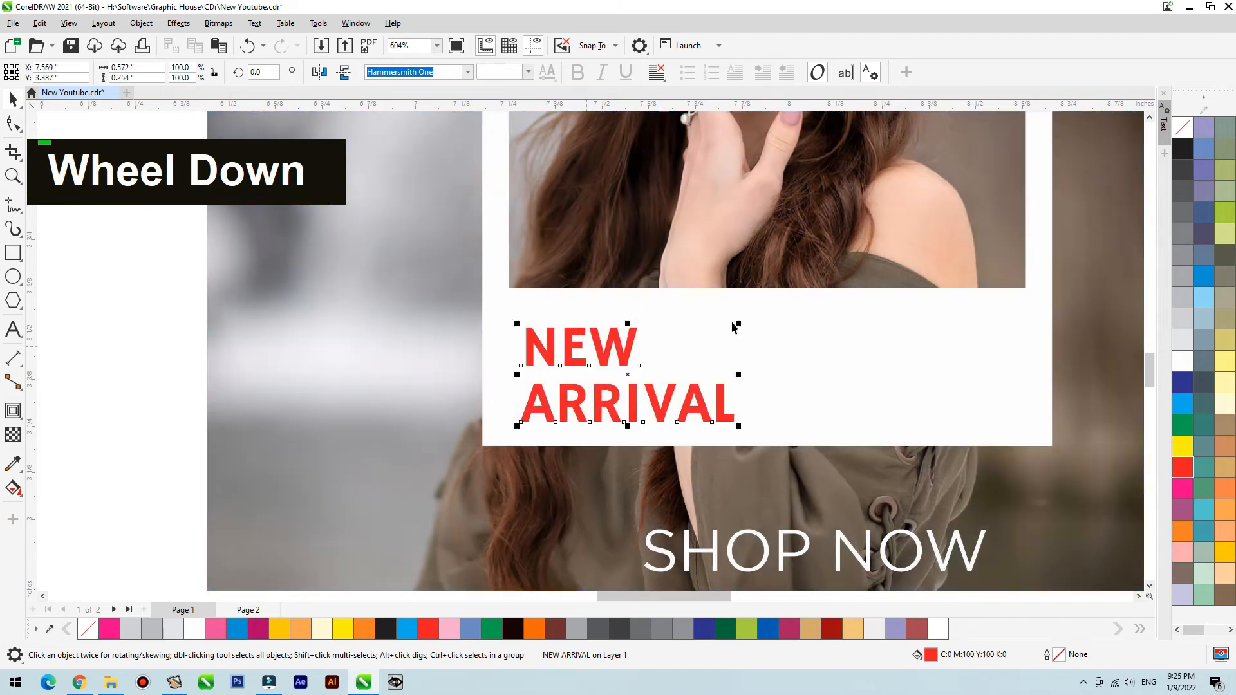
{"action": "left_click_drag", "start_coordinate": [738, 324], "coordinate": [767, 306]}
{"action": "key", "text": "F10"}
{"action": "left_click_drag", "start_coordinate": [516, 426], "coordinate": [516, 417]}
{"action": "key", "text": "space"}
- Set the SHOP NOW text's font to Gotham Medium and rotate it 90 degrees
{"action": "scroll", "coordinate": [579, 342], "scroll_direction": "down", "scroll_amount": 2}
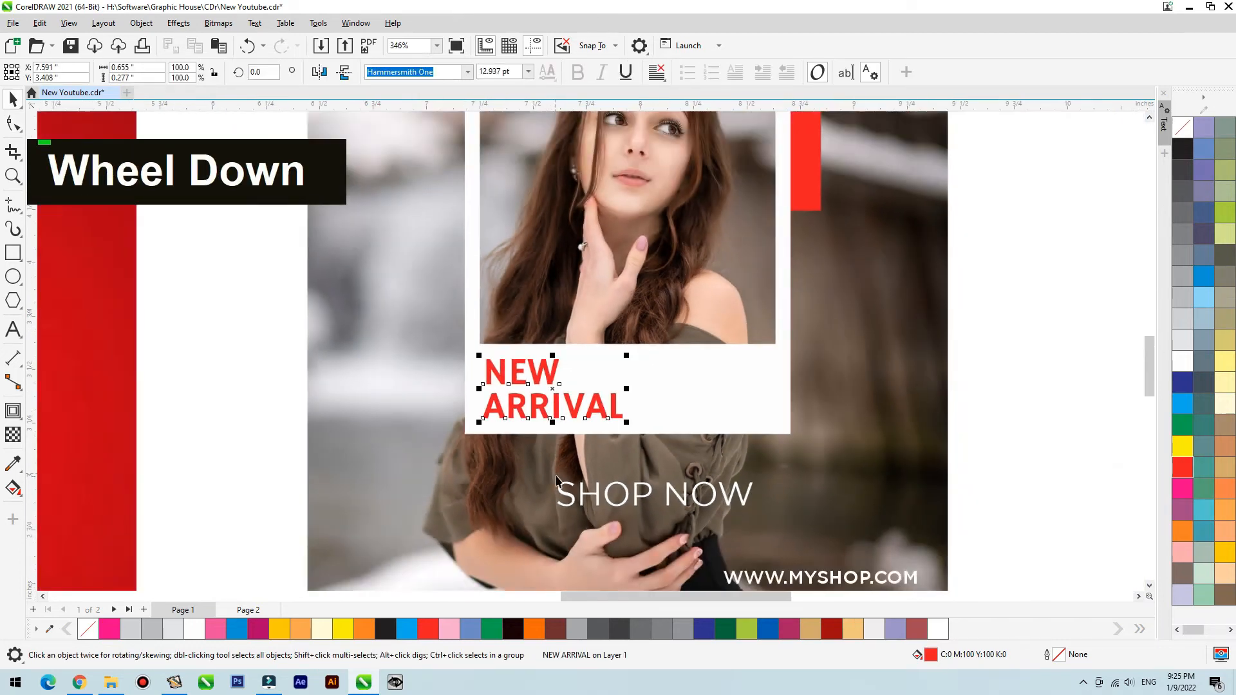
{"action": "scroll", "coordinate": [557, 479], "scroll_direction": "down", "scroll_amount": 1}
{"action": "left_click", "coordinate": [596, 493]}
{"action": "left_click", "coordinate": [631, 485]}
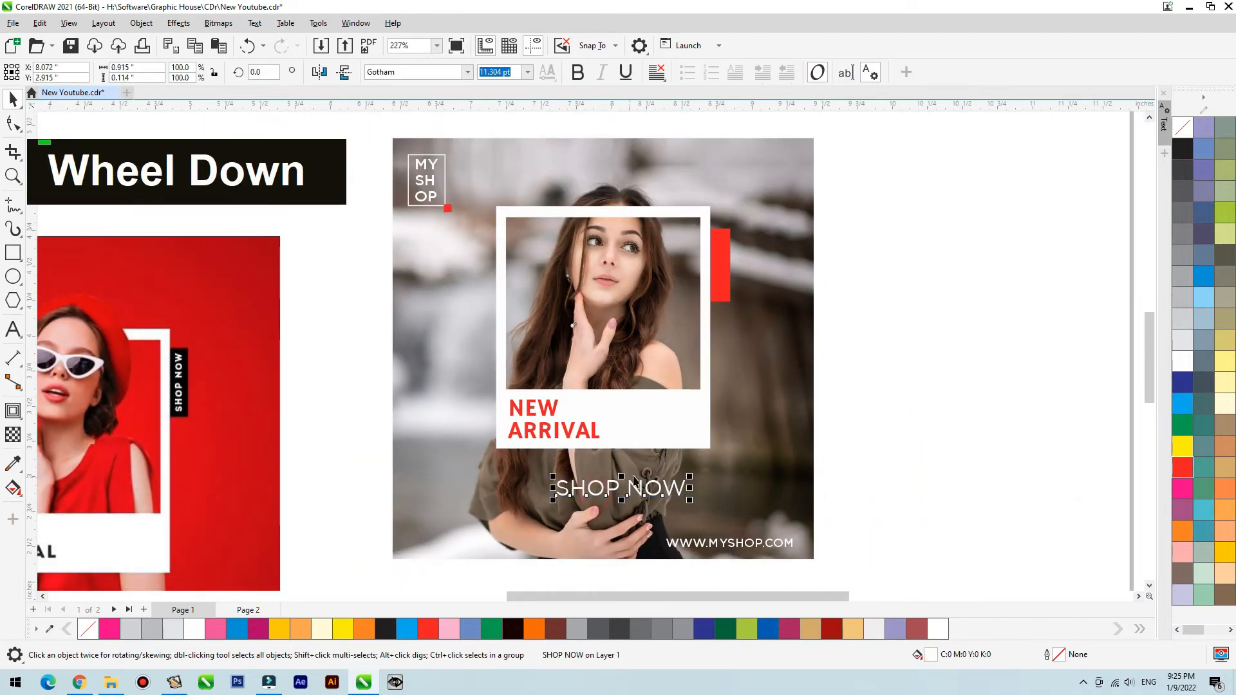
{"action": "left_click", "coordinate": [463, 72]}
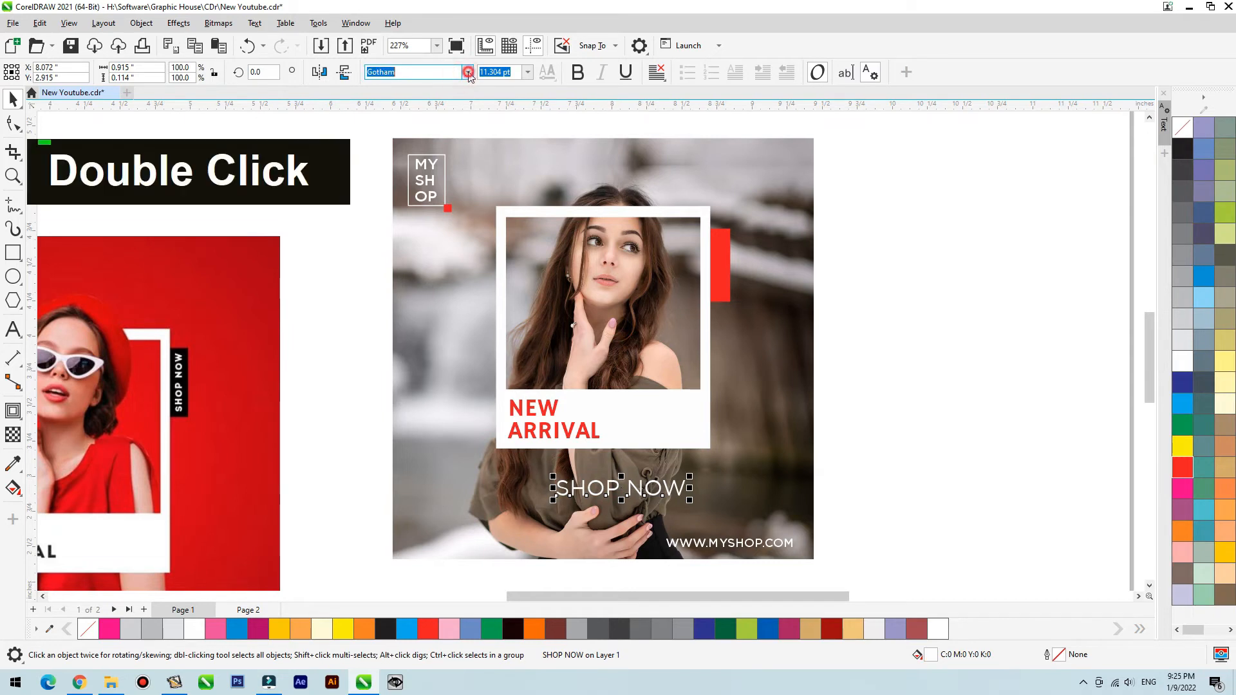
{"action": "left_click", "coordinate": [439, 133]}
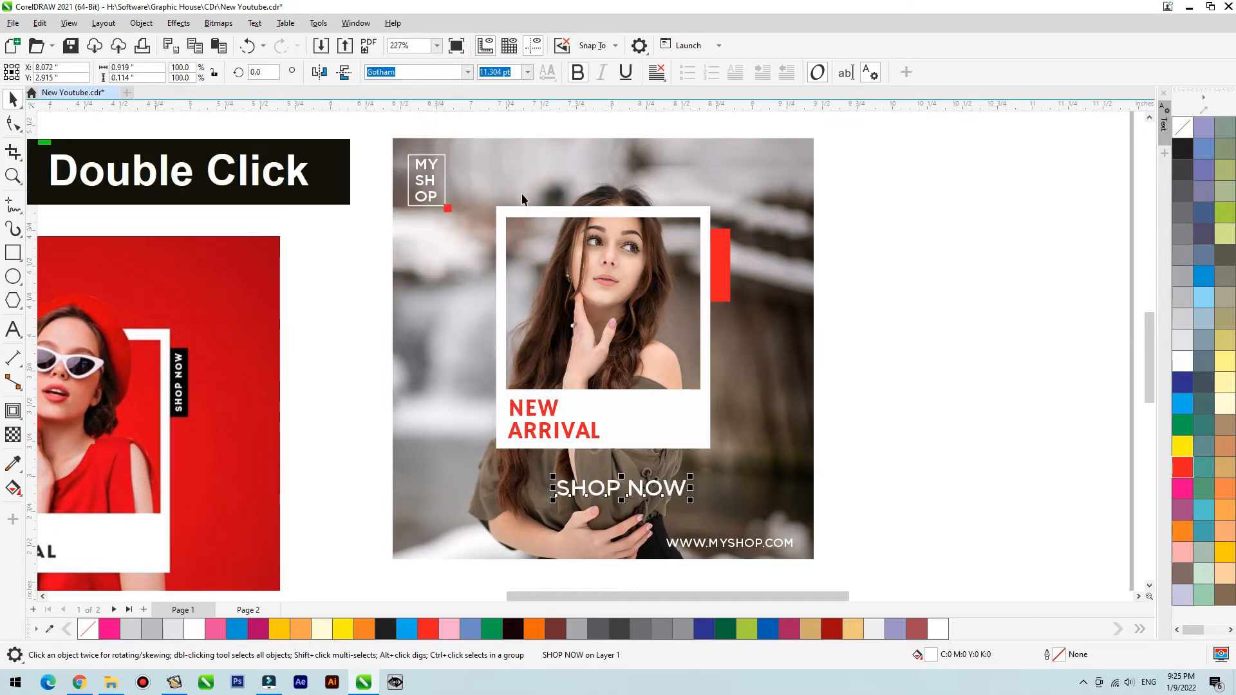
{"action": "type", "text": "90"}
{"action": "key", "text": "Return"}
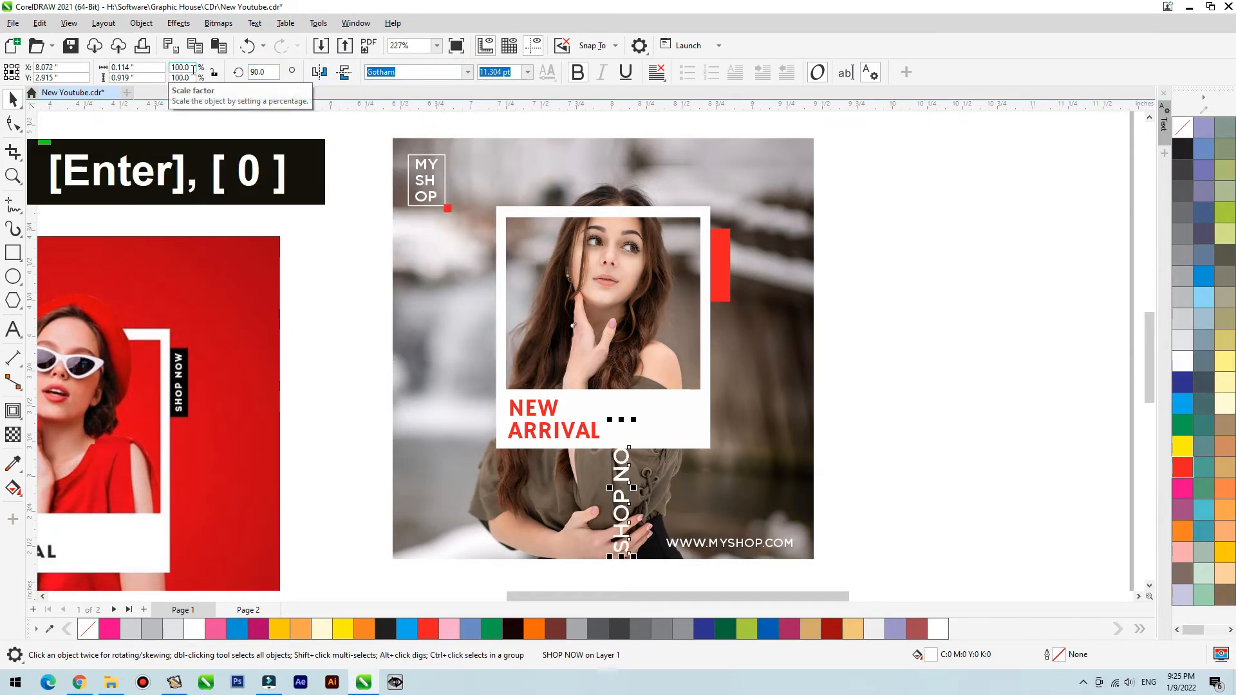
- Centre the SHOP NOW text horizontally and vertically on the red tab beside the white frame
{"action": "left_click", "coordinate": [725, 282], "text": "shift"}
{"action": "left_click", "coordinate": [910, 283]}
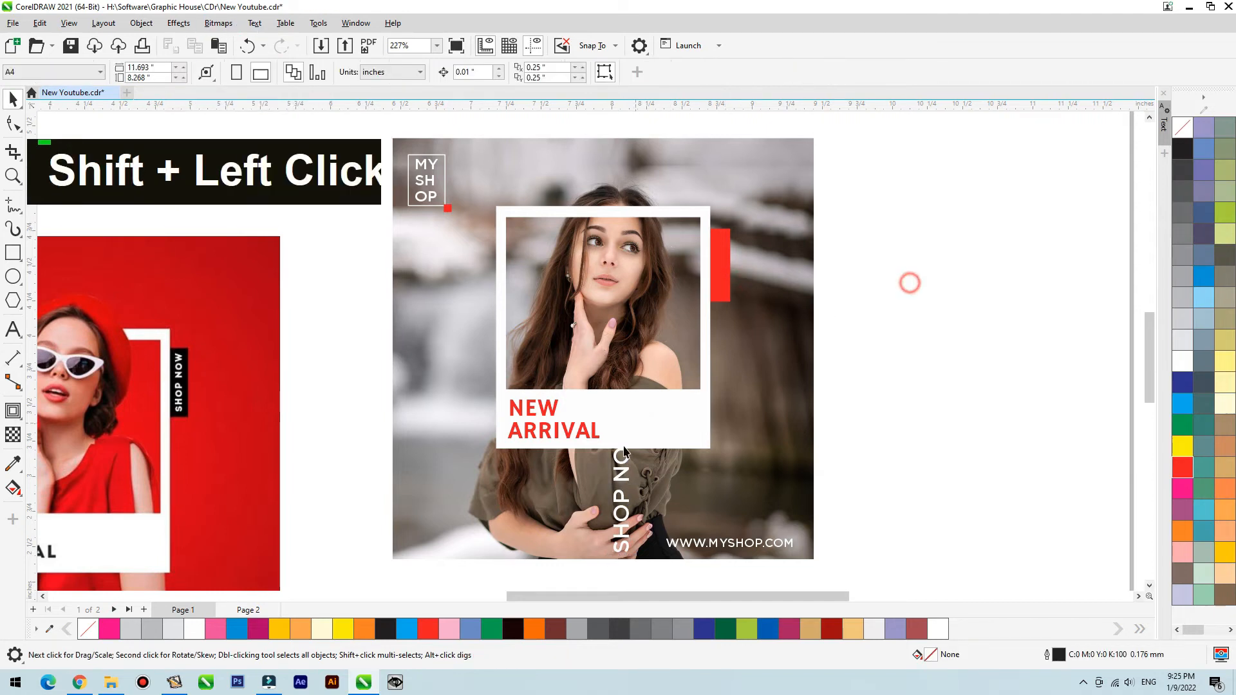
{"action": "left_click", "coordinate": [623, 478]}
{"action": "left_click", "coordinate": [728, 271], "text": "shift"}
{"action": "key", "text": "c"}
{"action": "key", "text": "e"}
{"action": "left_click", "coordinate": [863, 234]}
- Bring the SHOP NOW text in front of the red tab and shrink it to about 5.23 pt
{"action": "key", "text": "F2"}
{"action": "left_click_drag", "start_coordinate": [806, 155], "coordinate": [673, 373]}
{"action": "left_click", "coordinate": [564, 232]}
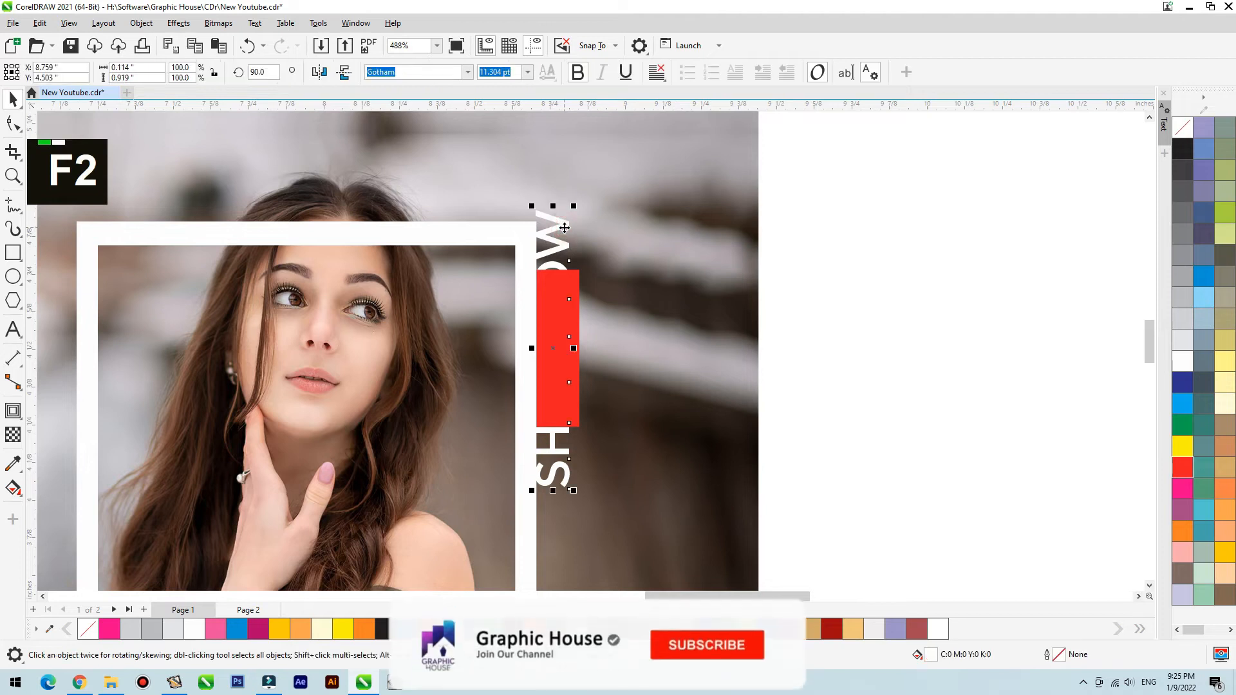
{"action": "key", "text": "shift+Page_Up"}
{"action": "left_click_drag", "start_coordinate": [573, 206], "coordinate": [566, 254]}
- Shift the SHOP NOW text slightly sideways so it sits evenly within the red tab
{"action": "key", "text": "F2"}
{"action": "left_click_drag", "start_coordinate": [654, 242], "coordinate": [519, 444]}
{"action": "left_click_drag", "start_coordinate": [541, 358], "coordinate": [555, 360]}
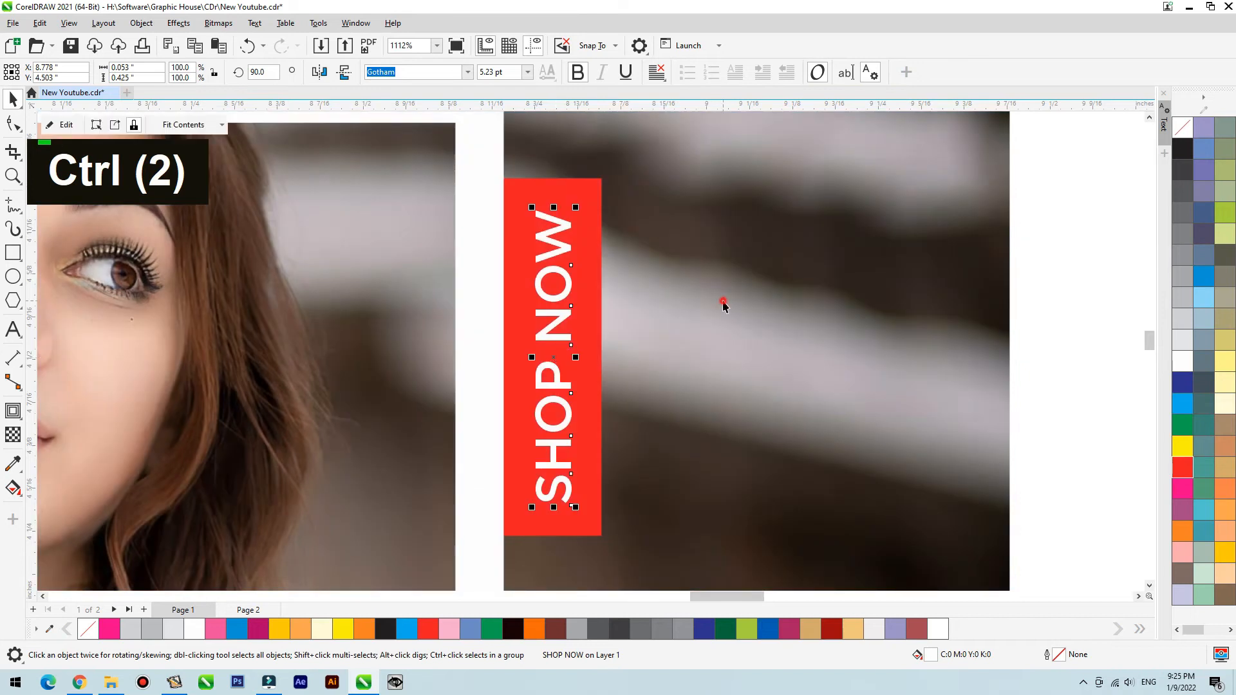
{"action": "left_click", "coordinate": [723, 303]}
{"action": "left_click", "coordinate": [1051, 257]}
{"action": "left_click", "coordinate": [594, 351]}
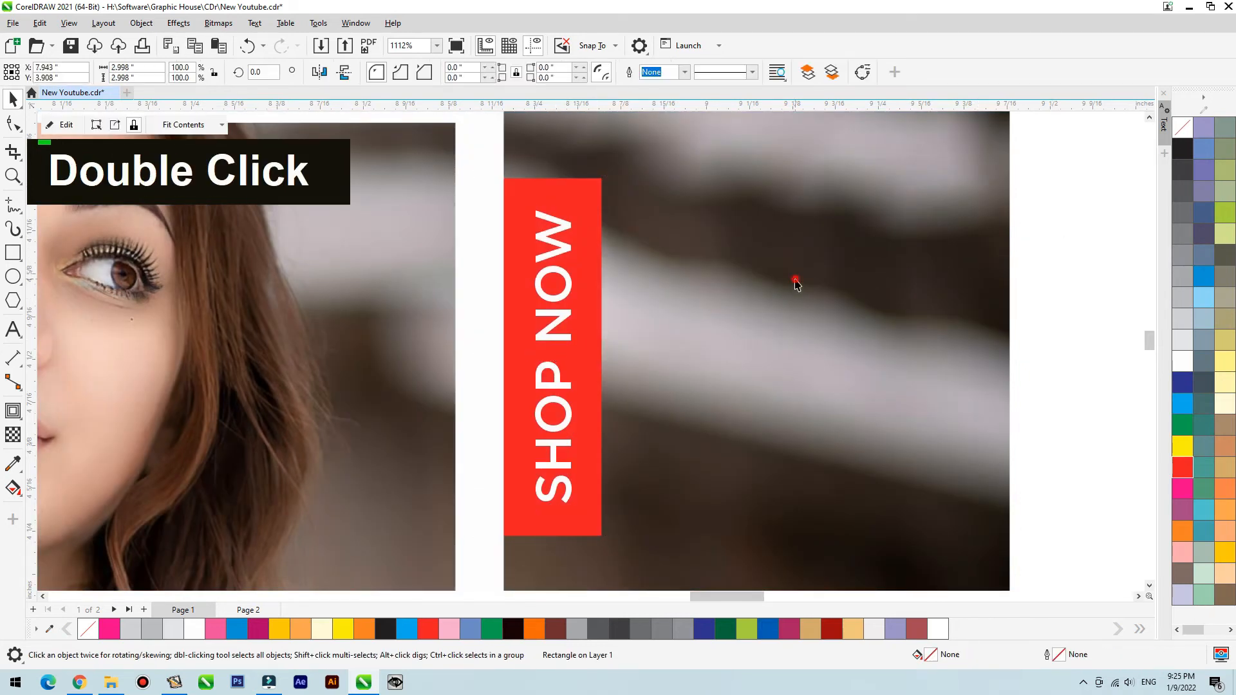
- Open the background photo's PowerClip contents for editing, keeping the photo in its original position
{"action": "key", "text": "shift+F2"}
{"action": "left_click", "coordinate": [892, 221]}
{"action": "left_click", "coordinate": [620, 256]}
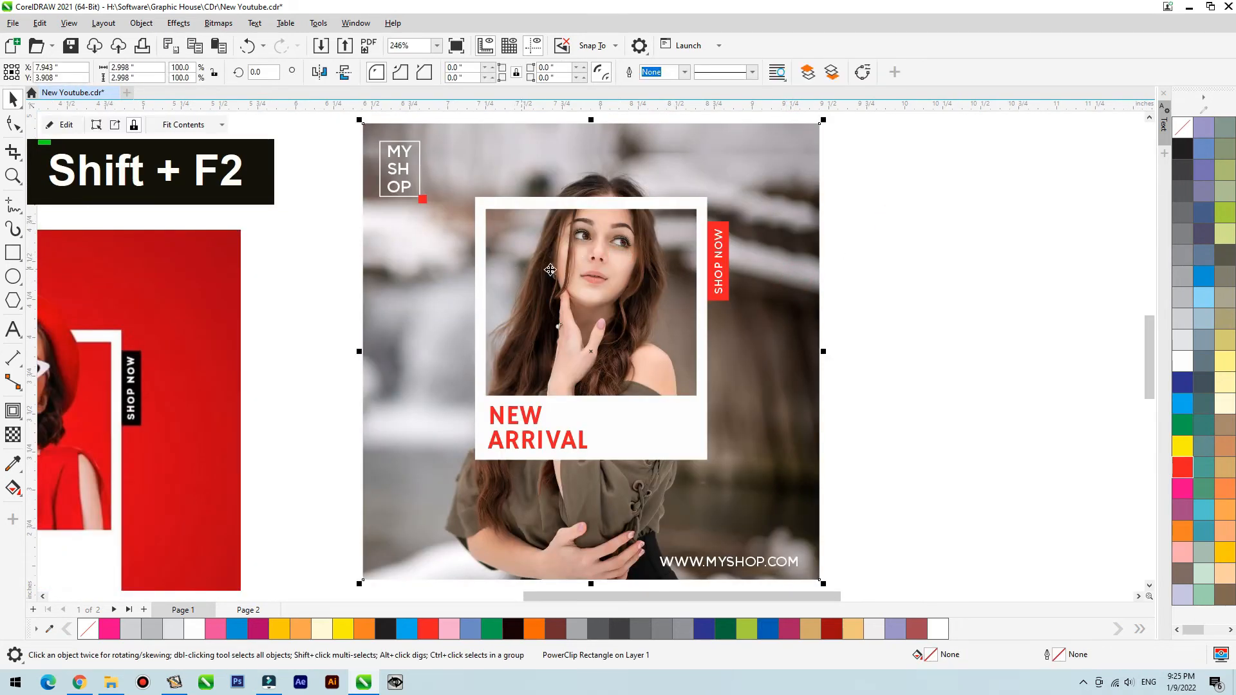
{"action": "scroll", "coordinate": [753, 322], "scroll_direction": "down", "scroll_amount": 3}
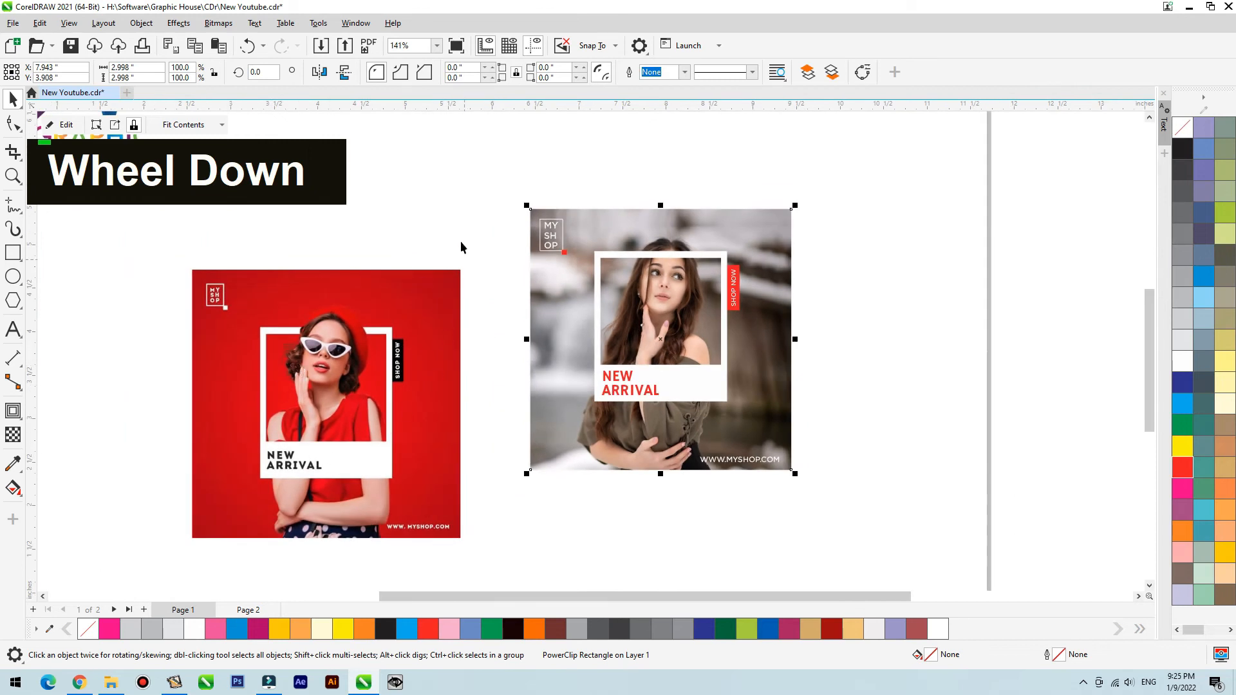
{"action": "key", "text": "F2"}
{"action": "left_click_drag", "start_coordinate": [538, 201], "coordinate": [831, 402]}
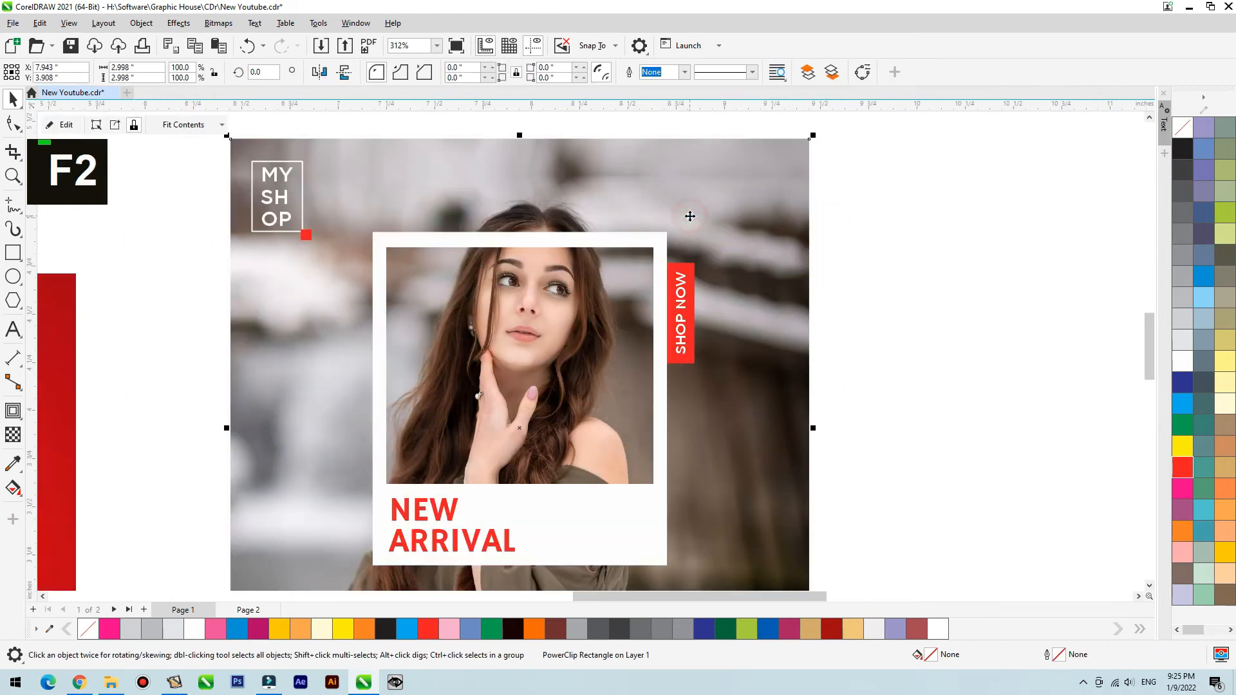
{"action": "left_click", "coordinate": [691, 215], "text": "ctrl"}
{"action": "scroll", "coordinate": [644, 244], "scroll_direction": "down", "scroll_amount": 3}
{"action": "double_click", "coordinate": [576, 288]}
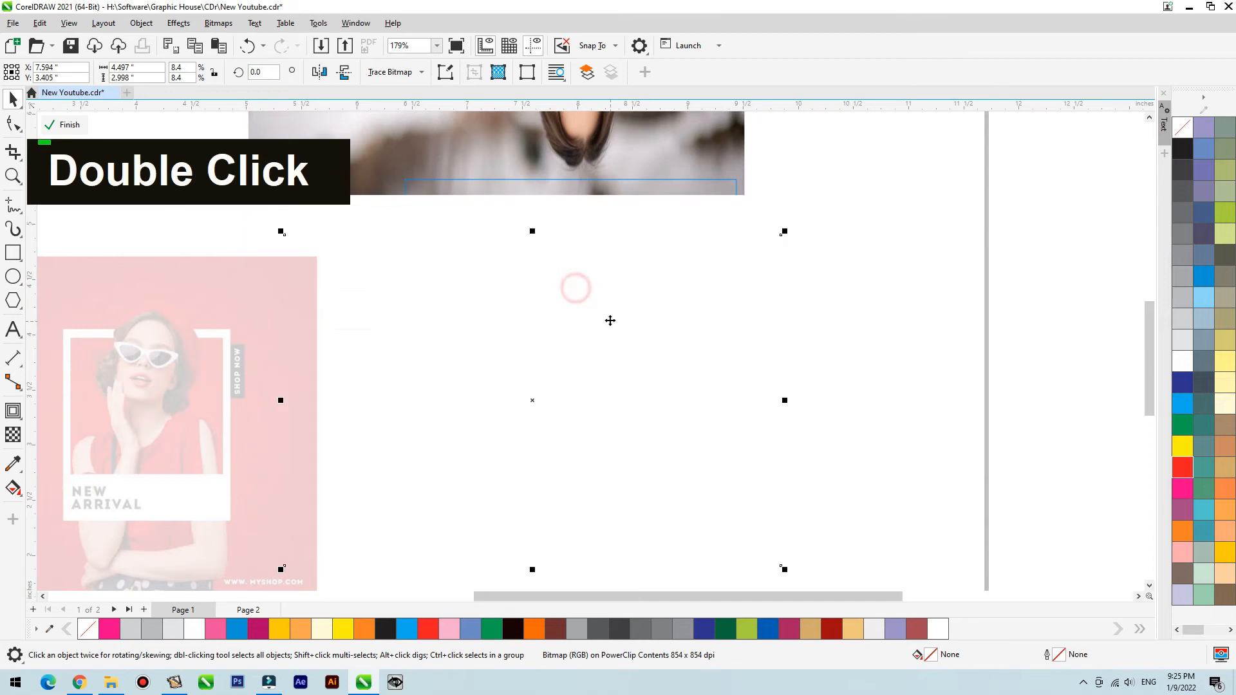
{"action": "key", "text": "ctrl+z"}
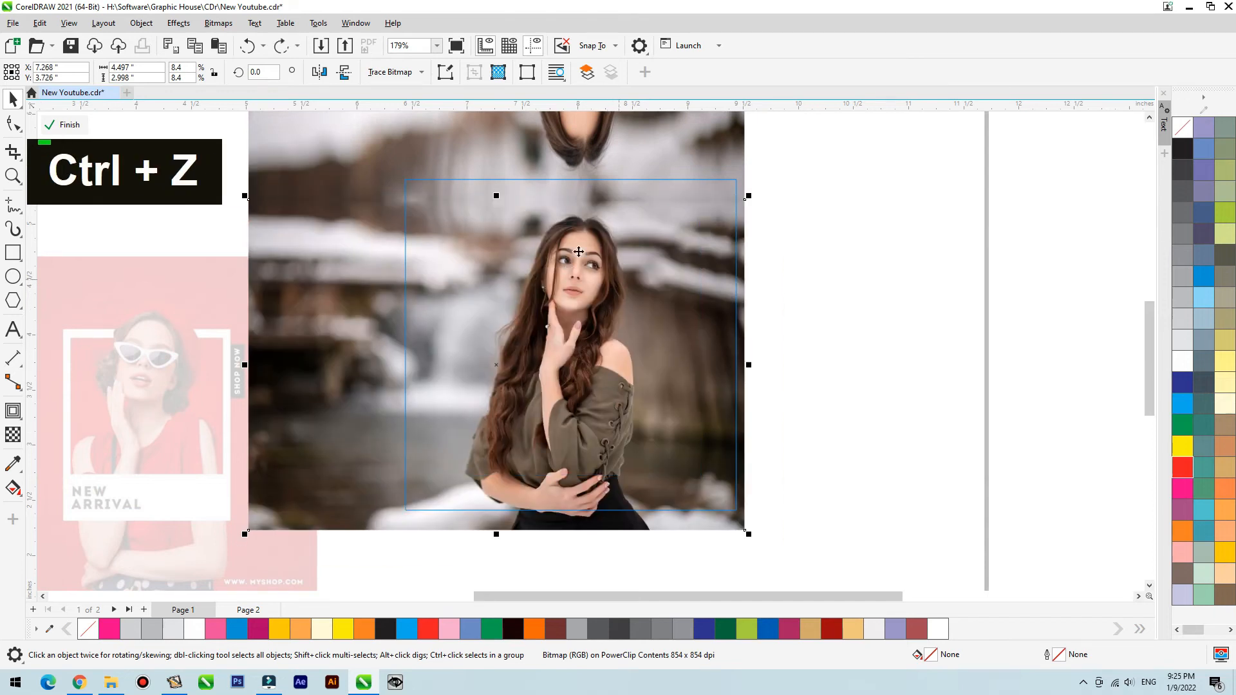
- Draw a rectangle of about 2.02 by 1.25 in around the woman's head on the background photo
{"action": "left_click", "coordinate": [13, 253]}
{"action": "mouse_move", "coordinate": [460, 207]}
{"action": "left_mouse_down"}
{"action": "mouse_move", "coordinate": [639, 298]}
{"action": "mouse_move", "coordinate": [684, 345]}
{"action": "left_mouse_up"}
{"action": "key", "text": "space"}
- PowerClip a copy of the background photo inside the head rectangle and remove the rectangle's outline
{"action": "left_click", "coordinate": [723, 307]}
{"action": "left_click_drag", "start_coordinate": [724, 308], "coordinate": [432, 396]}
{"action": "key", "text": "ctrl+z"}
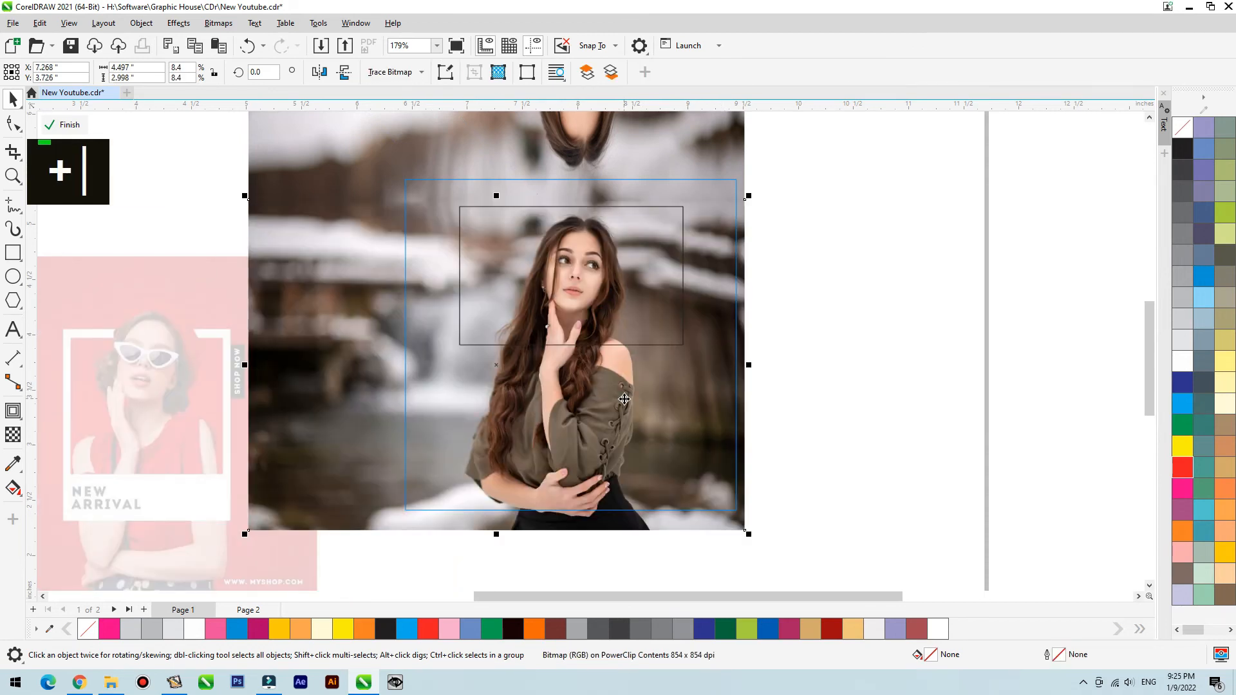
{"action": "right_click", "coordinate": [733, 244]}
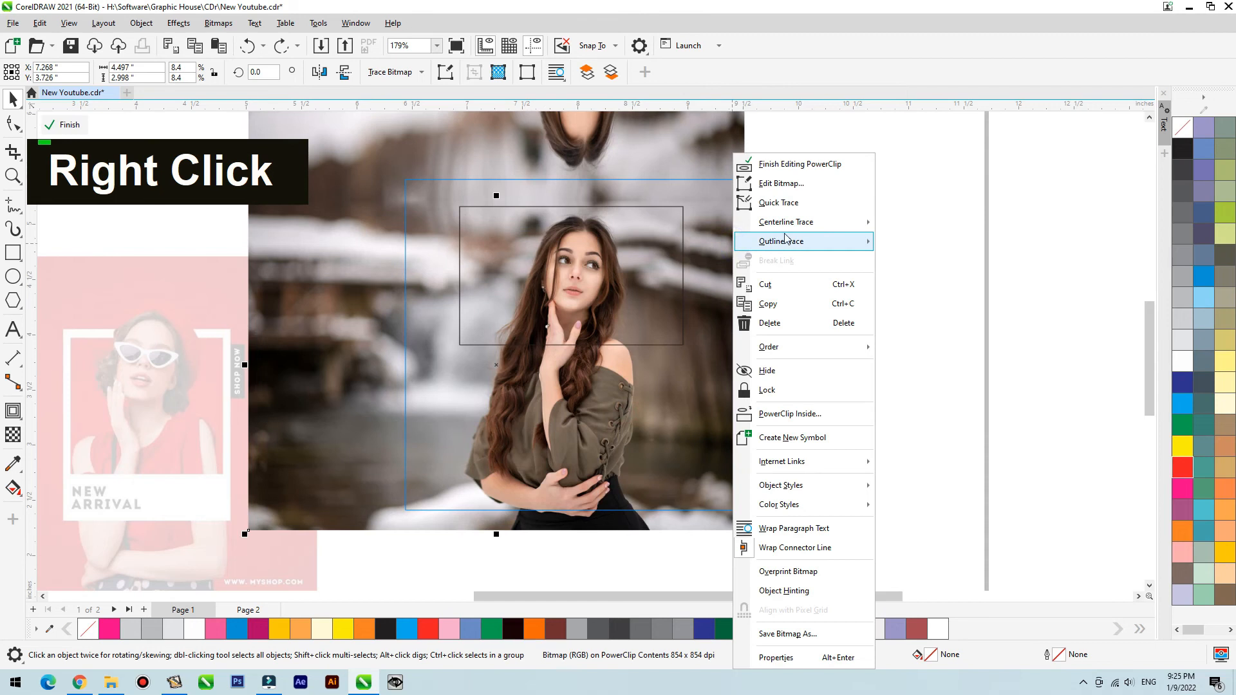
{"action": "left_click", "coordinate": [792, 413]}
{"action": "left_click", "coordinate": [681, 246]}
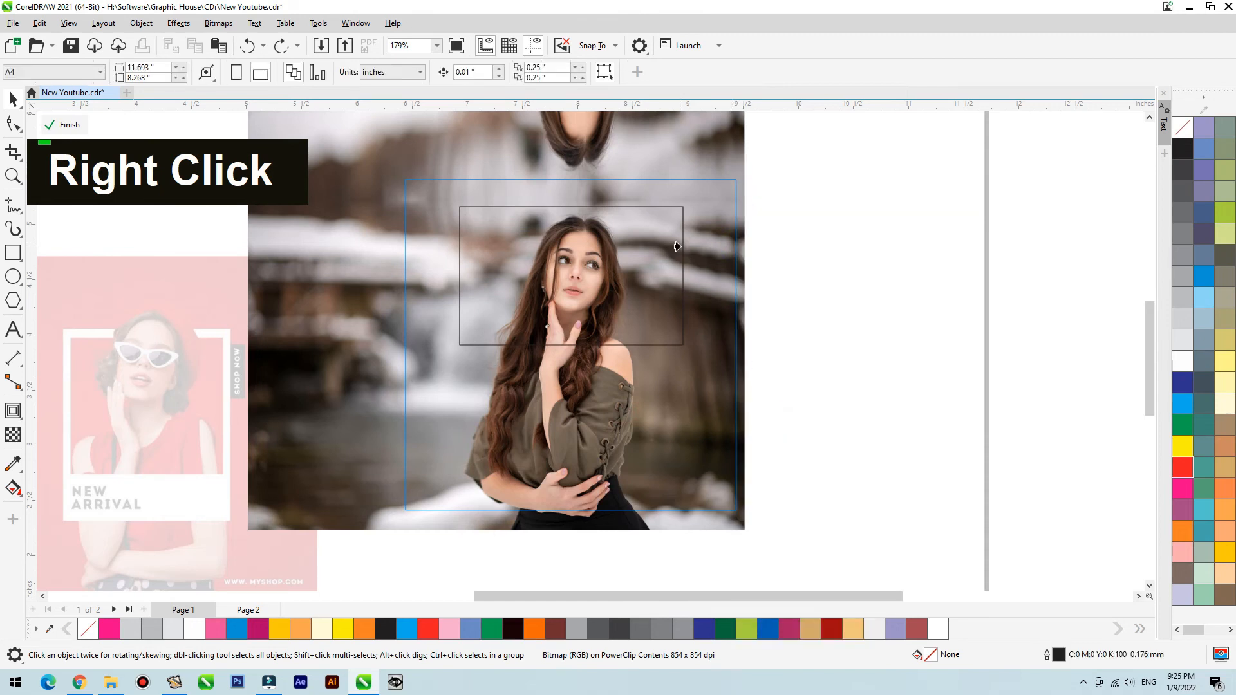
{"action": "right_click", "coordinate": [1183, 126]}
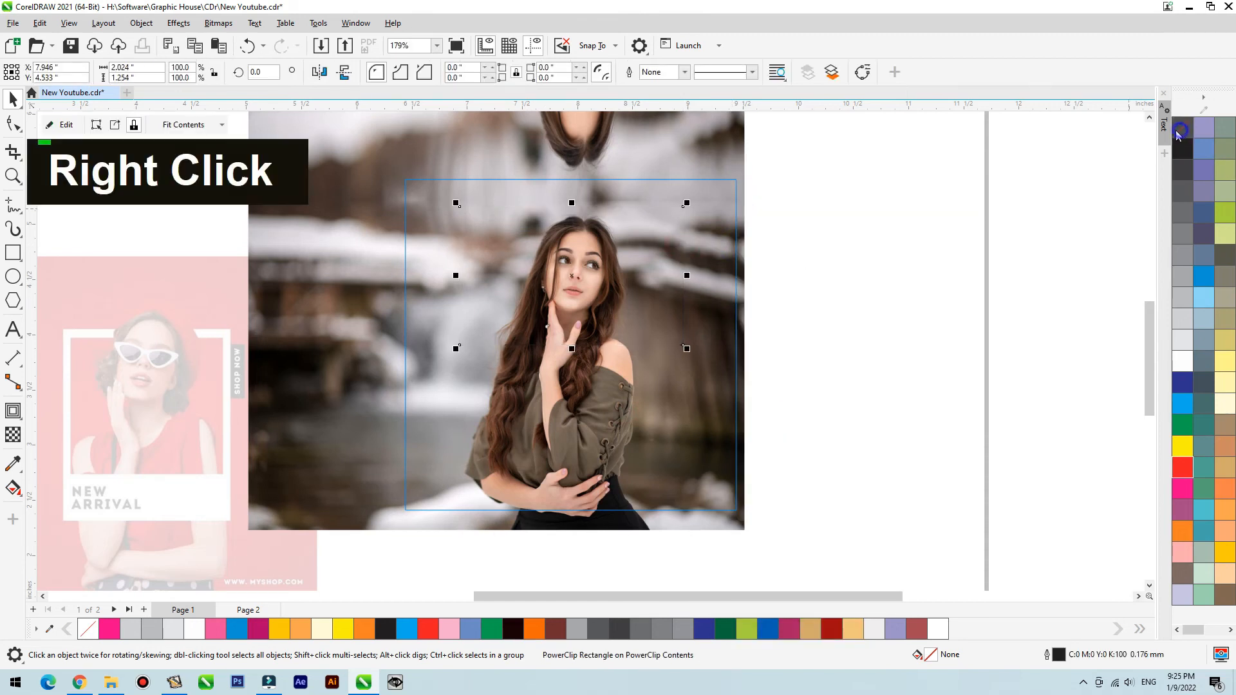
- Paste the clipped head photo onto the page, in front of the white frame
{"action": "left_click", "coordinate": [863, 214], "text": "ctrl"}
{"action": "key", "text": "ctrl+v"}
{"action": "key", "text": "F2"}
{"action": "left_click_drag", "start_coordinate": [859, 153], "coordinate": [420, 395]}
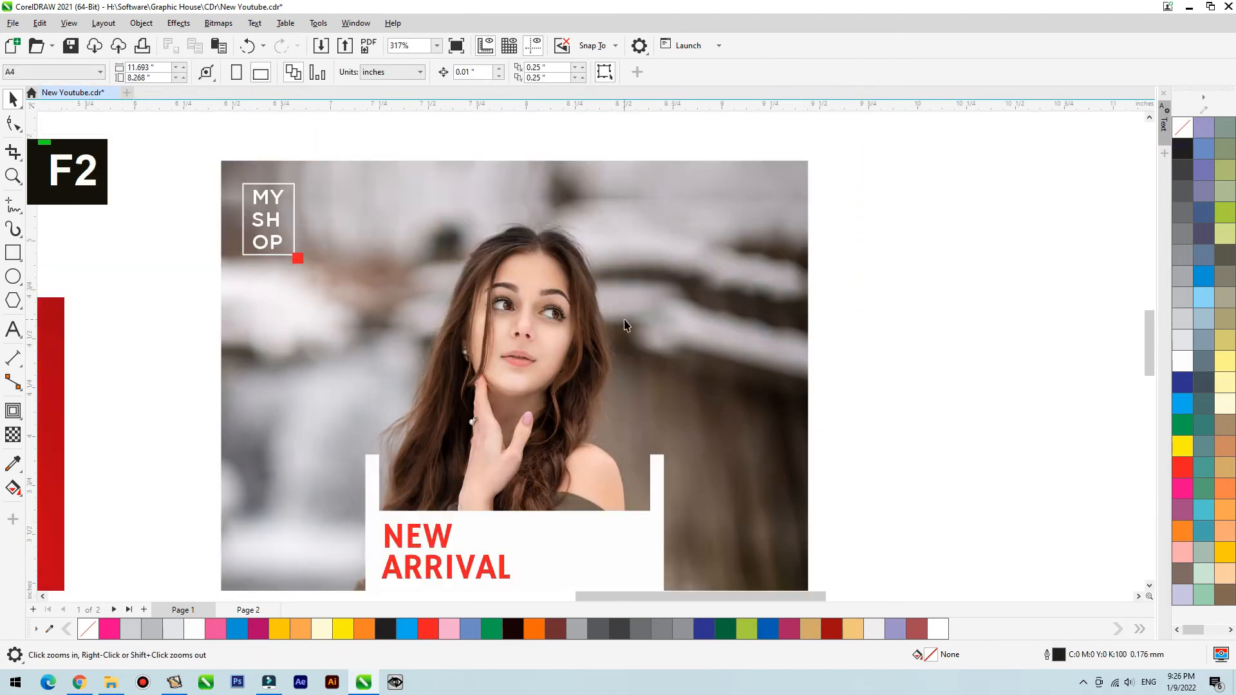
- Convert the head clip's rectangle to curves and move its side nodes inward to narrow it around the woman's head
{"action": "left_click", "coordinate": [593, 215]}
{"action": "key", "text": "ctrl+q"}
{"action": "double_click", "coordinate": [724, 460]}
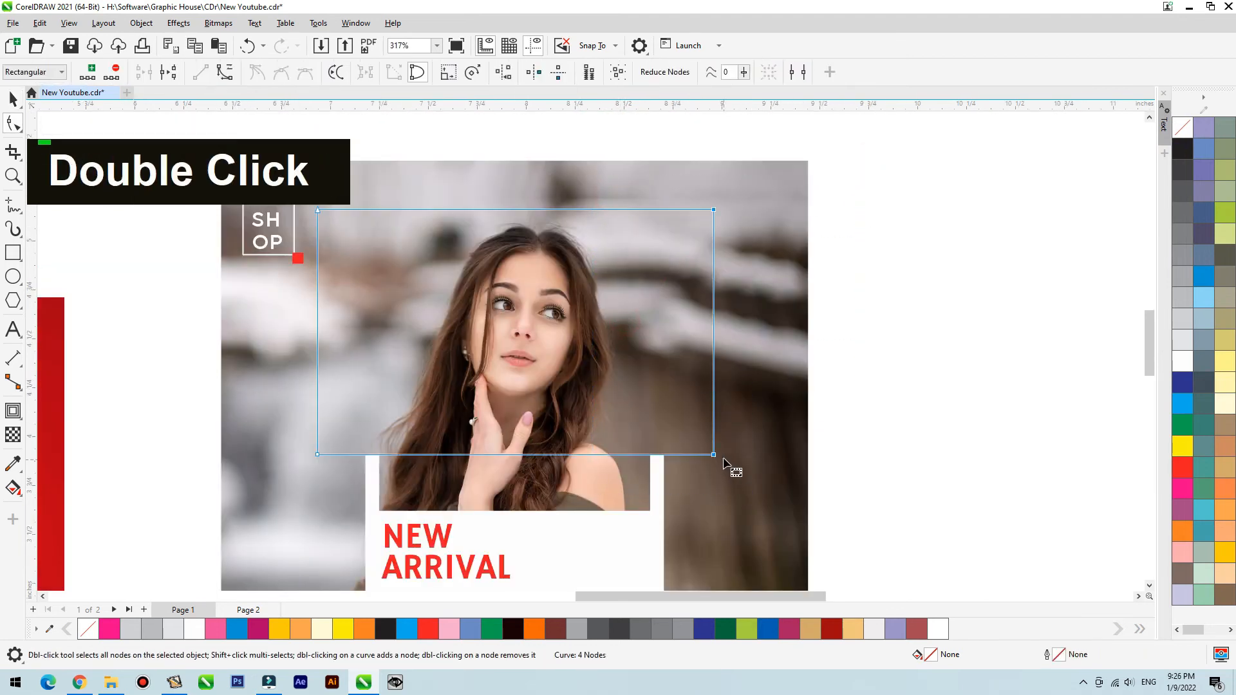
{"action": "left_click_drag", "start_coordinate": [715, 454], "coordinate": [607, 396]}
{"action": "left_click", "coordinate": [428, 180]}
{"action": "left_click_drag", "start_coordinate": [318, 454], "coordinate": [410, 454]}
{"action": "key", "text": "space"}
{"action": "left_click_drag", "start_coordinate": [435, 313], "coordinate": [568, 202]}
{"action": "key", "text": "ctrl+z"}
{"action": "left_click", "coordinate": [919, 245]}
- Trace the outer edge of the woman's hair with the Bézier tool, over the top of her head and down both sides
{"action": "key", "text": "F2"}
{"action": "left_click_drag", "start_coordinate": [825, 153], "coordinate": [271, 453]}
{"action": "left_click", "coordinate": [23, 219]}
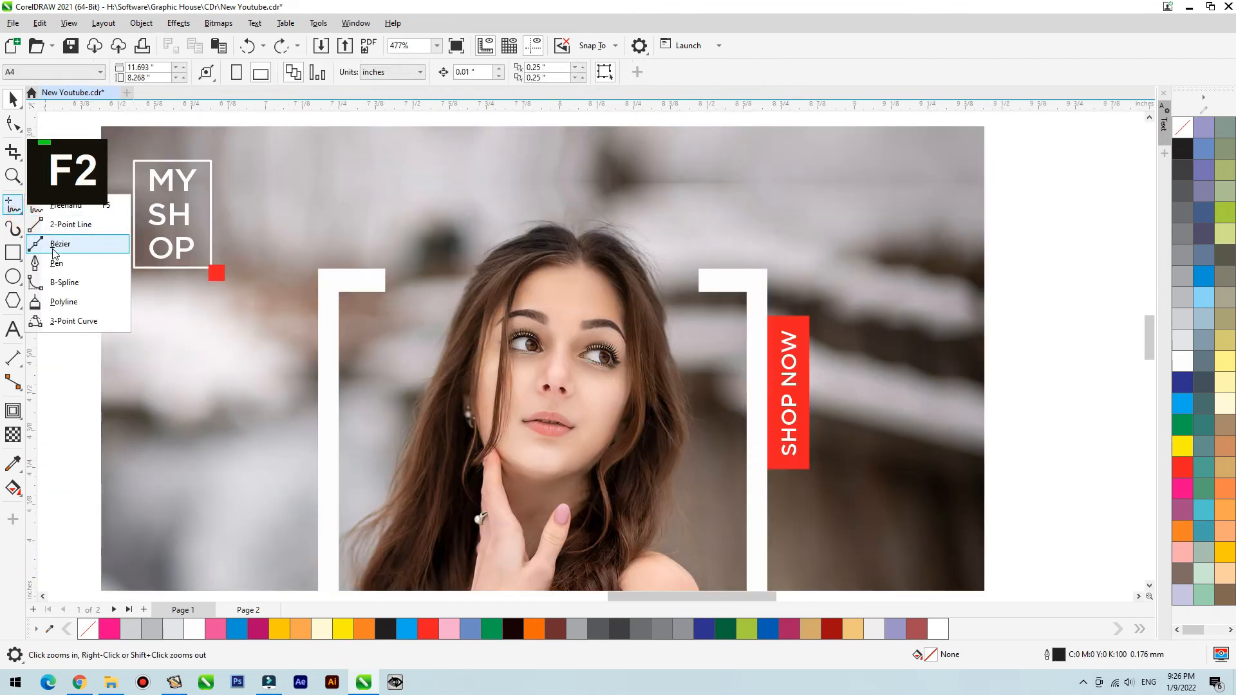
{"action": "left_click", "coordinate": [53, 250]}
{"action": "left_click", "coordinate": [701, 429]}
{"action": "left_click", "coordinate": [689, 403]}
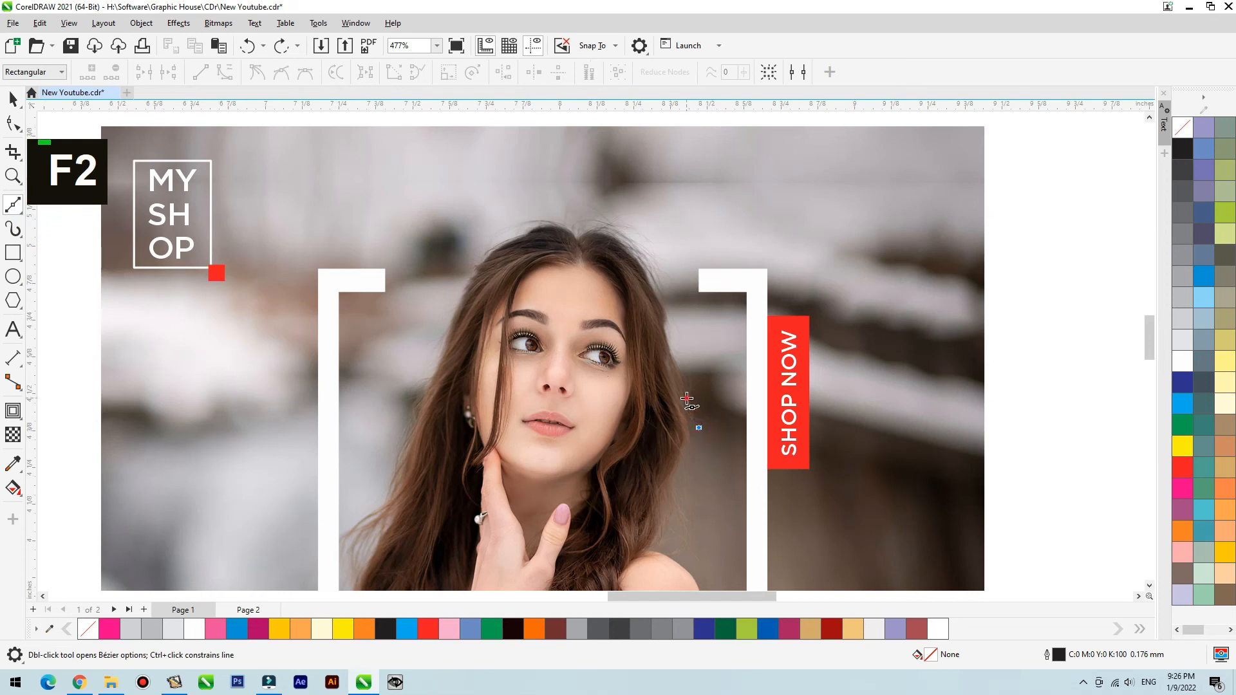
{"action": "double_click", "coordinate": [678, 372]}
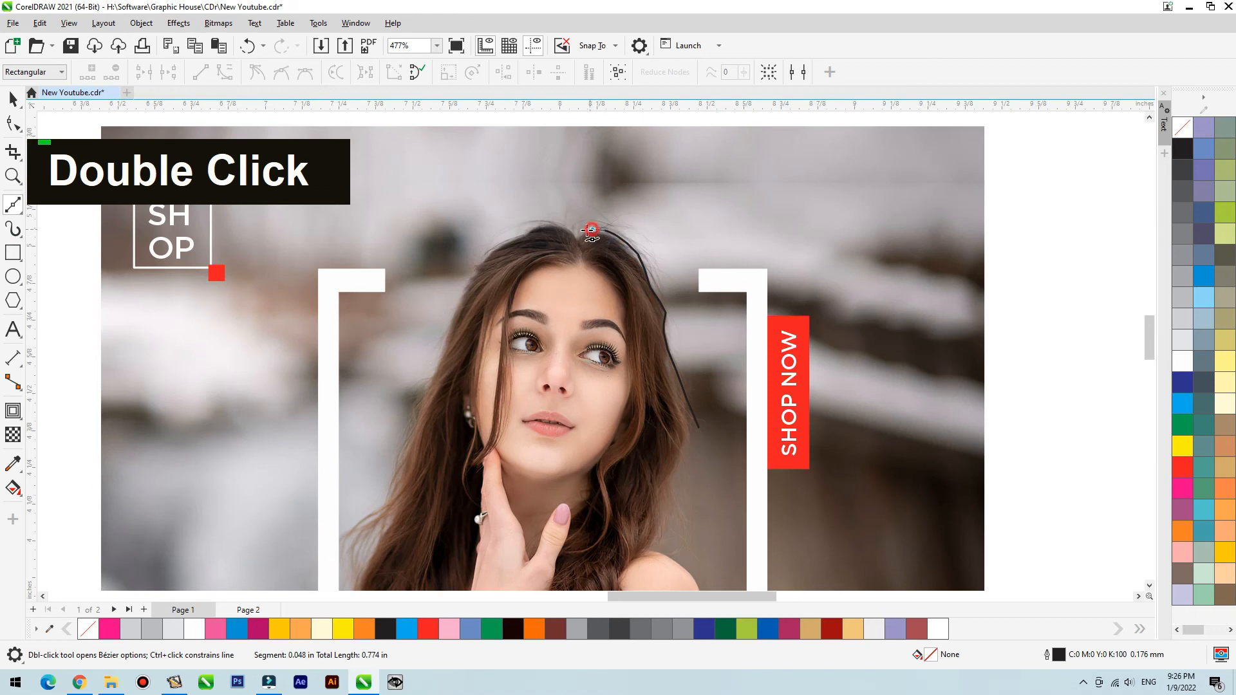
{"action": "double_click", "coordinate": [560, 229]}
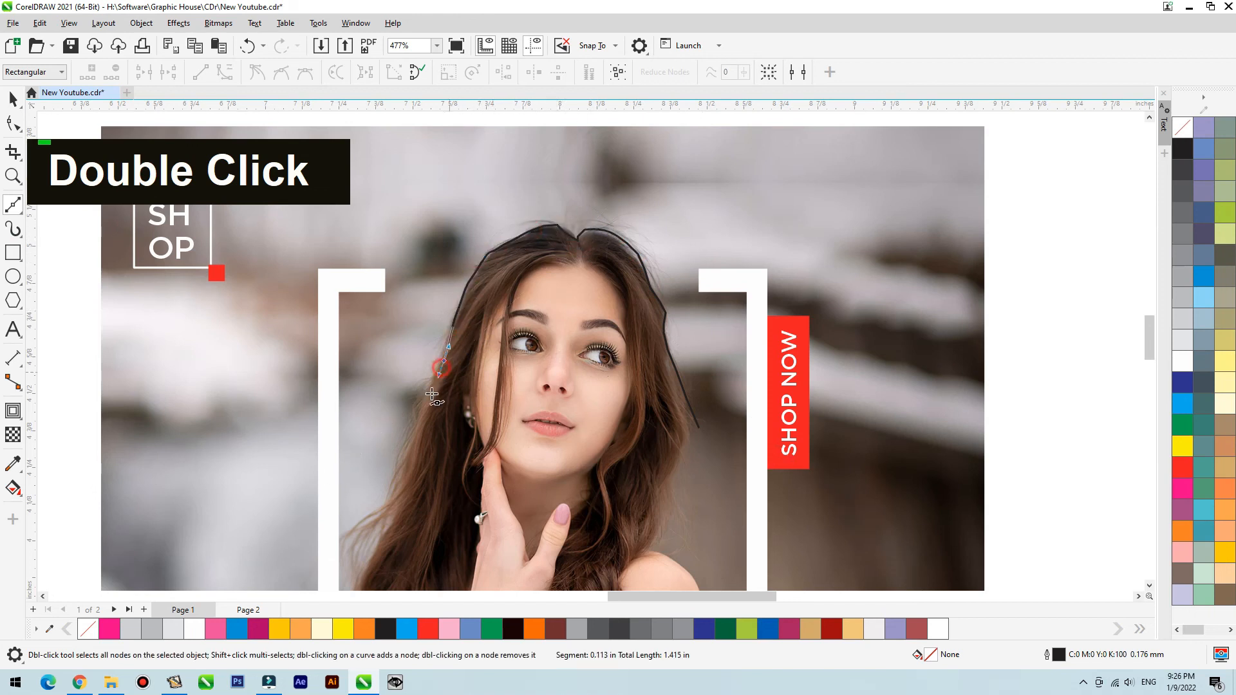
- Close the traced hair curve with a wide loop around the outside of the head, enclosing the head clip's surrounding background
{"action": "left_click", "coordinate": [349, 518]}
{"action": "left_click", "coordinate": [281, 426]}
{"action": "left_click", "coordinate": [287, 324]}
{"action": "left_click", "coordinate": [362, 185]}
{"action": "left_click", "coordinate": [423, 140]}
{"action": "left_click", "coordinate": [677, 136]}
{"action": "left_click_drag", "start_coordinate": [833, 144], "coordinate": [865, 175]}
{"action": "left_click_drag", "start_coordinate": [913, 253], "coordinate": [922, 312]}
{"action": "left_click_drag", "start_coordinate": [871, 429], "coordinate": [839, 476]}
{"action": "left_click_drag", "start_coordinate": [757, 494], "coordinate": [728, 502]}
{"action": "left_click", "coordinate": [699, 484]}
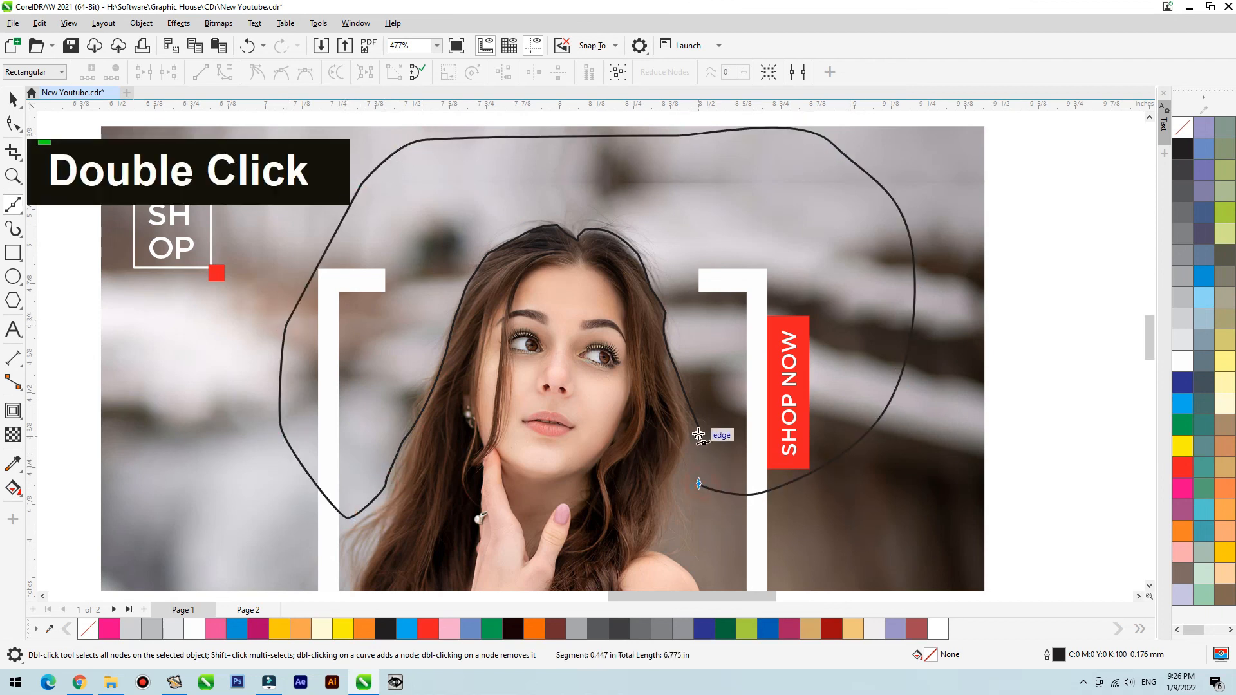
{"action": "left_click", "coordinate": [698, 428]}
- Delete surplus nodes along the hair section of the traced curve to smooth it
{"action": "key", "text": "space"}
{"action": "double_click", "coordinate": [13, 123]}
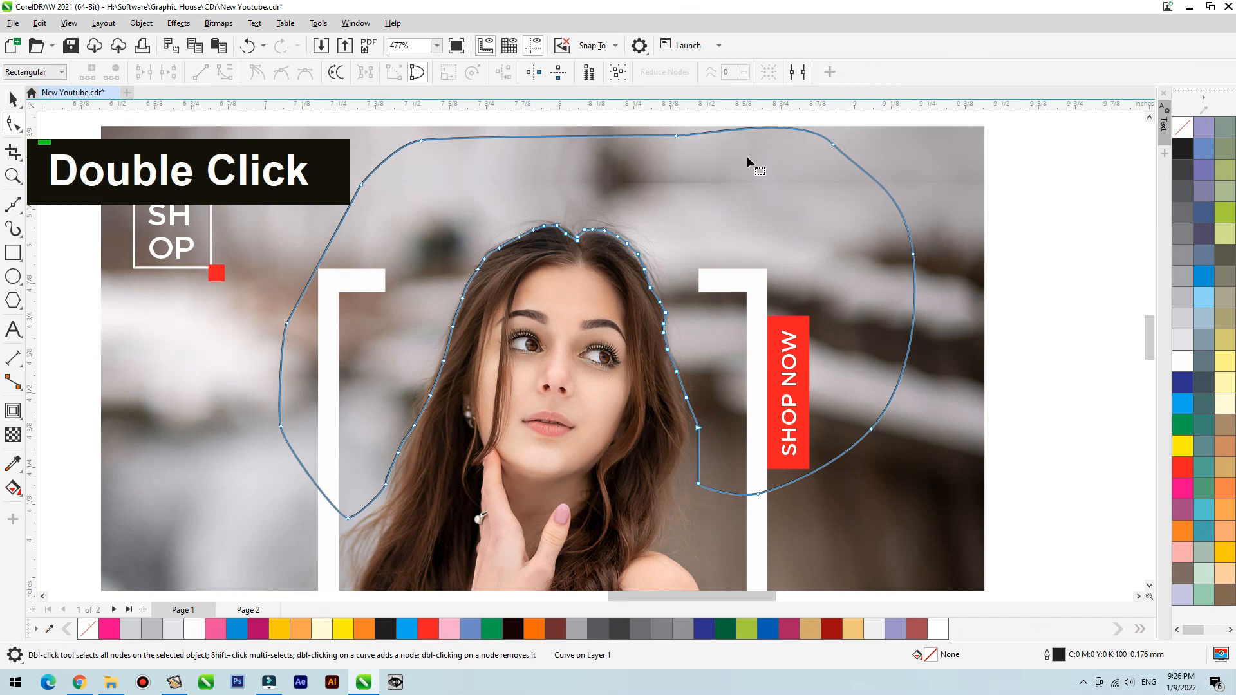
{"action": "left_click_drag", "start_coordinate": [362, 381], "coordinate": [362, 382]}
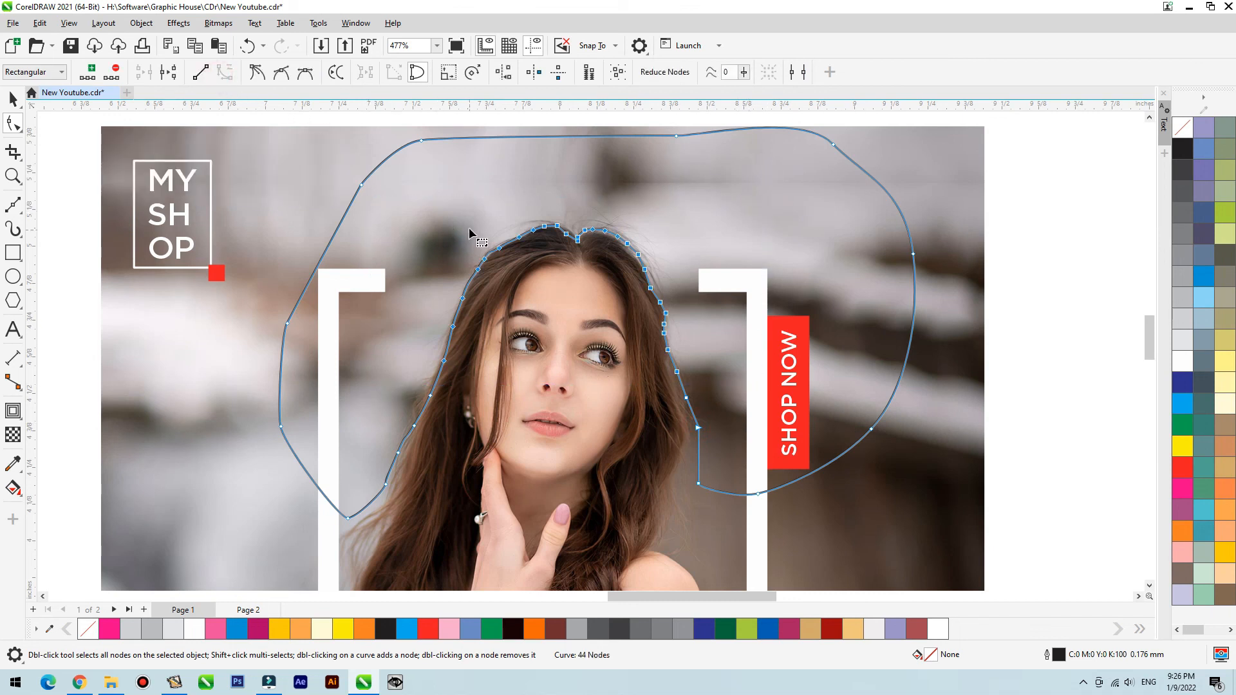
{"action": "left_click_drag", "start_coordinate": [469, 228], "coordinate": [506, 281]}
{"action": "key", "text": "Delete"}
{"action": "left_click_drag", "start_coordinate": [678, 253], "coordinate": [639, 305]}
{"action": "key", "text": "Delete"}
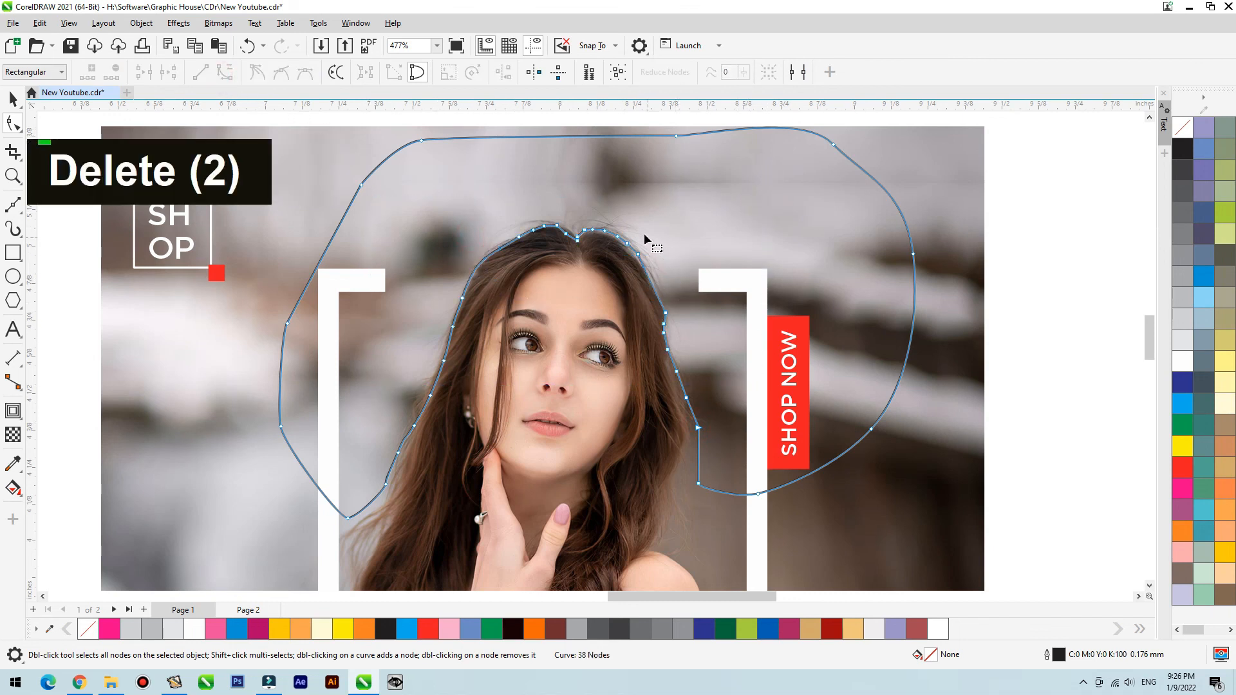
{"action": "left_click_drag", "start_coordinate": [599, 261], "coordinate": [644, 224]}
{"action": "key", "text": "Delete"}
{"action": "left_click_drag", "start_coordinate": [528, 253], "coordinate": [530, 253]}
{"action": "key", "text": "Delete"}
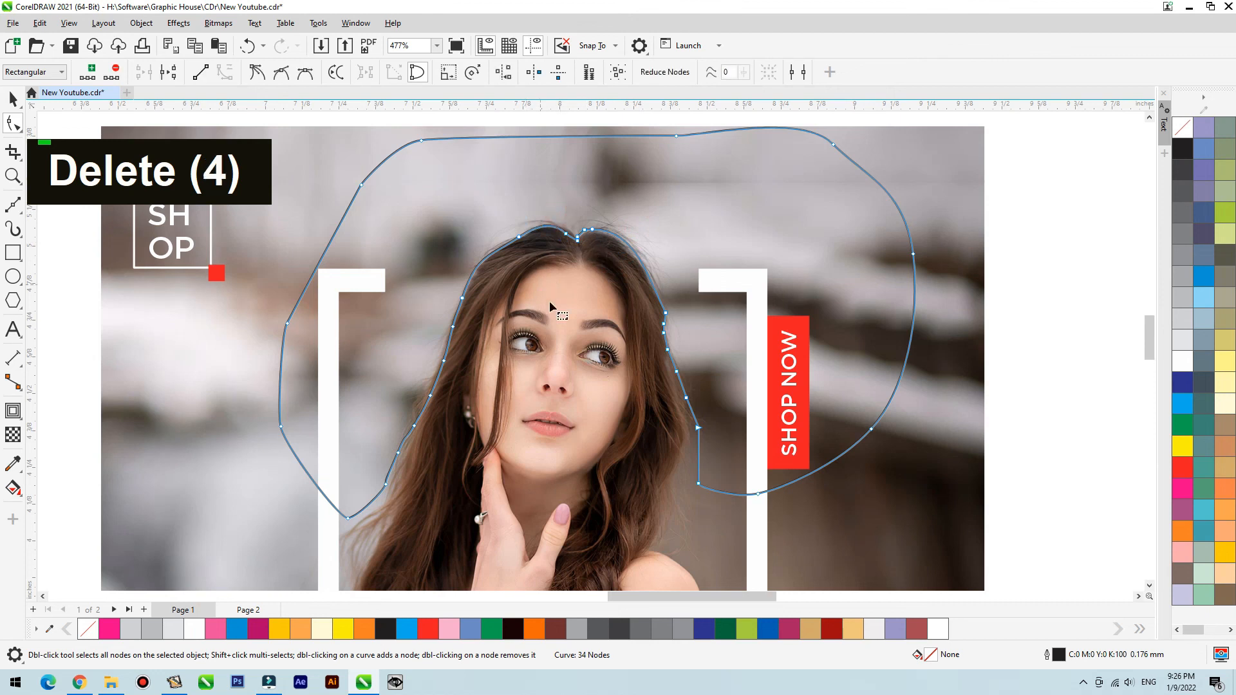
{"action": "left_click_drag", "start_coordinate": [665, 356], "coordinate": [660, 375]}
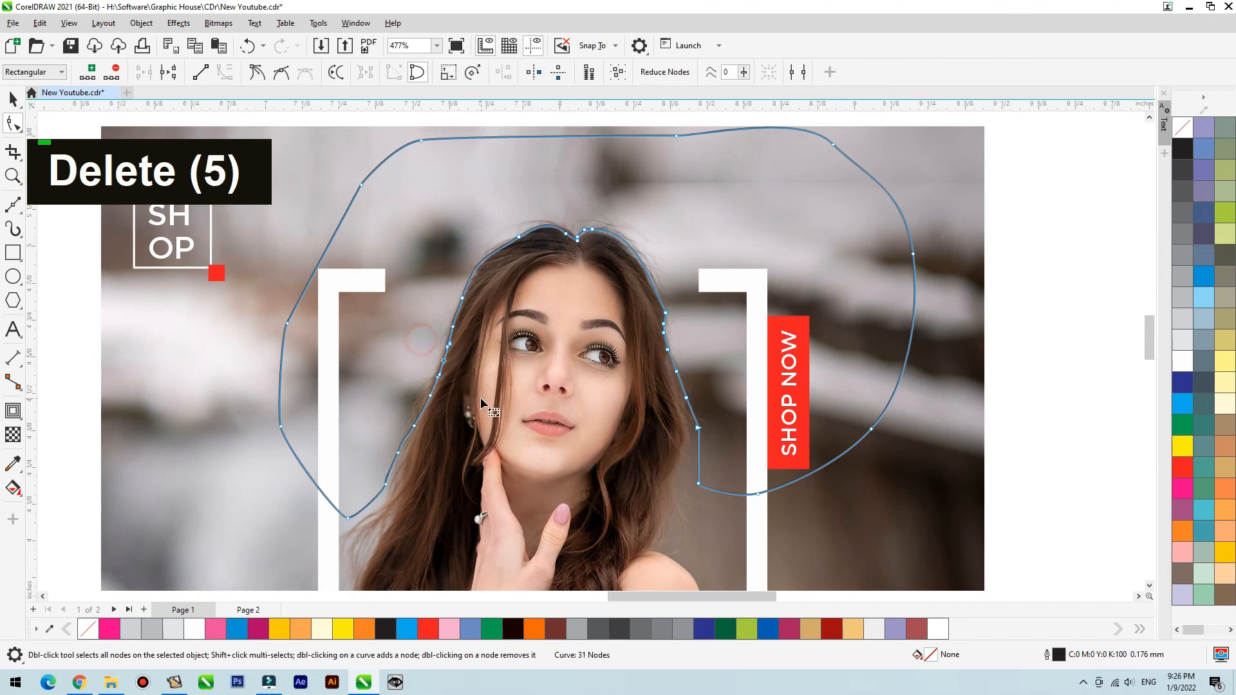
- Trim the head clip with the traced curve so only the head overlaps the white frame, and select the curve
{"action": "key", "text": "space"}
{"action": "scroll", "coordinate": [609, 326], "scroll_direction": "down", "scroll_amount": 3}
{"action": "left_click", "coordinate": [573, 395], "text": "shift"}
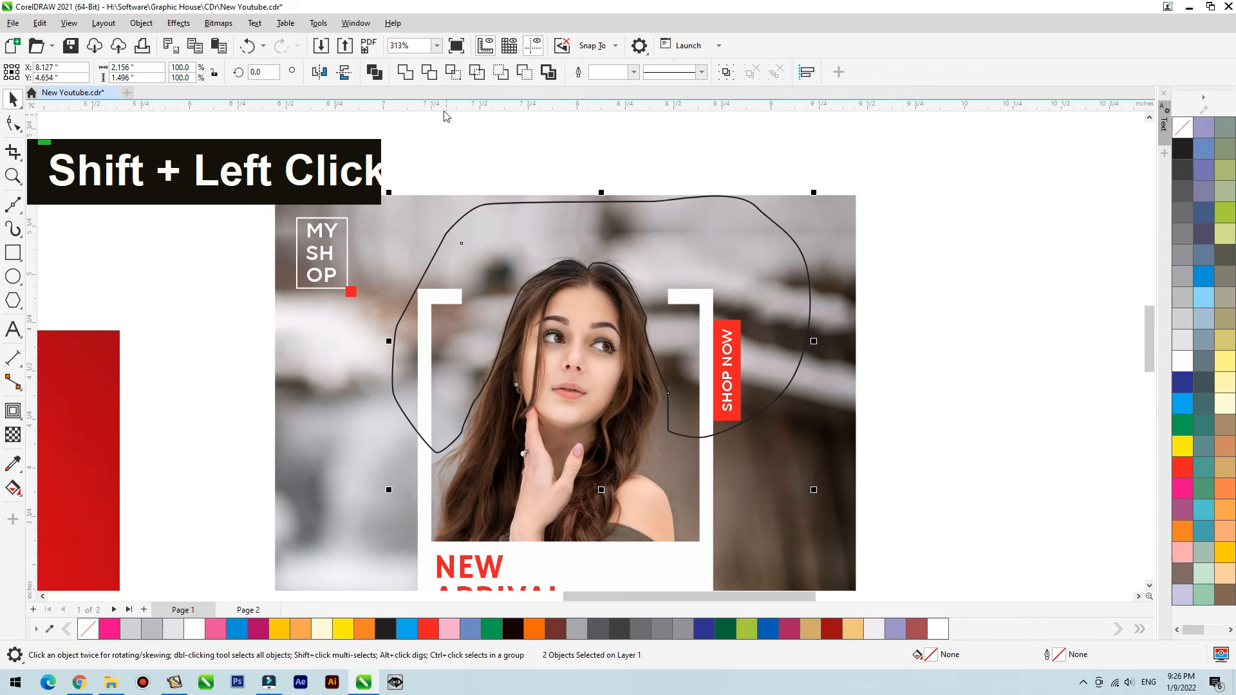
{"action": "left_click", "coordinate": [429, 72]}
{"action": "left_click", "coordinate": [875, 160]}
{"action": "left_click", "coordinate": [731, 197]}
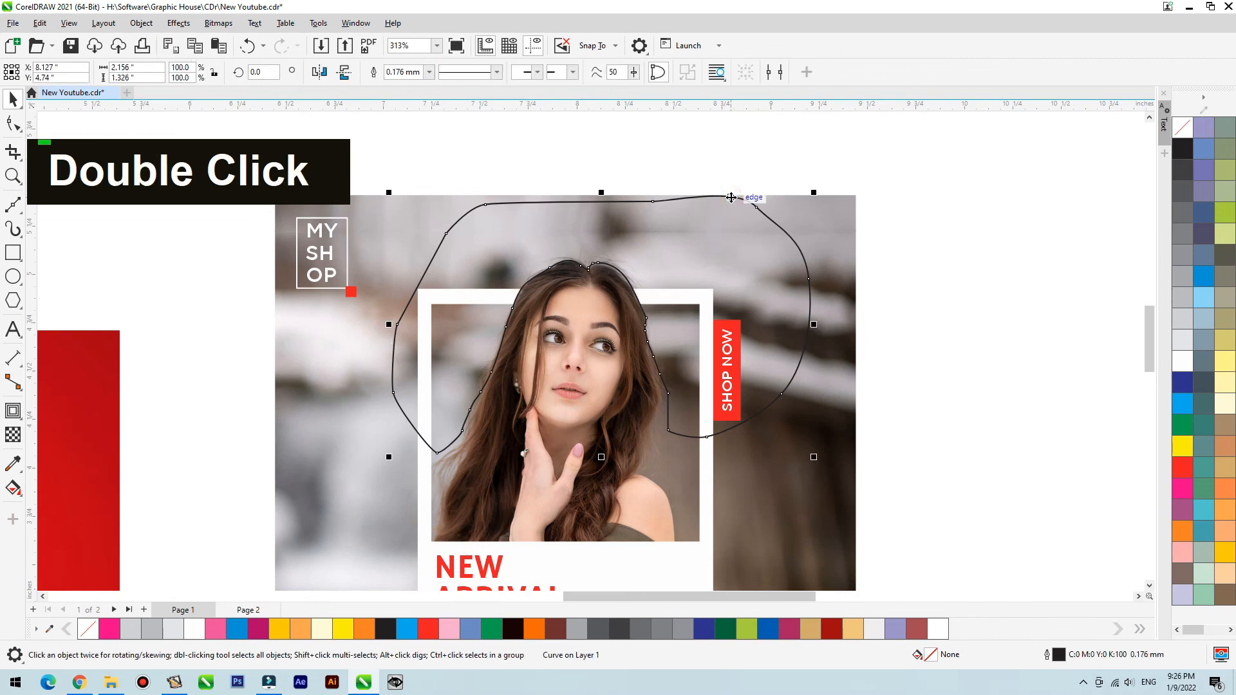